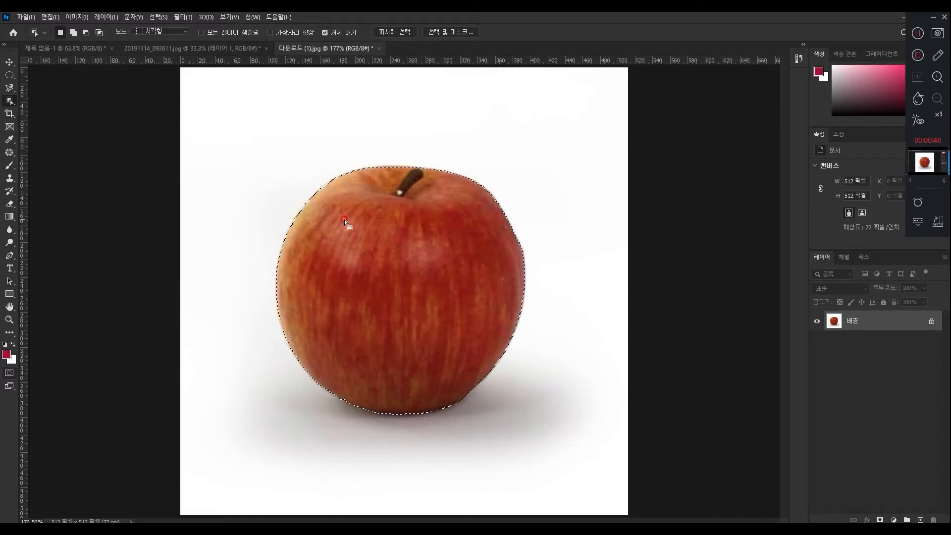
# In 20191114_093611.jpg, clear the current selection and use Object Selection on the upper orange of the central cluster
pyautogui.click(231, 46)
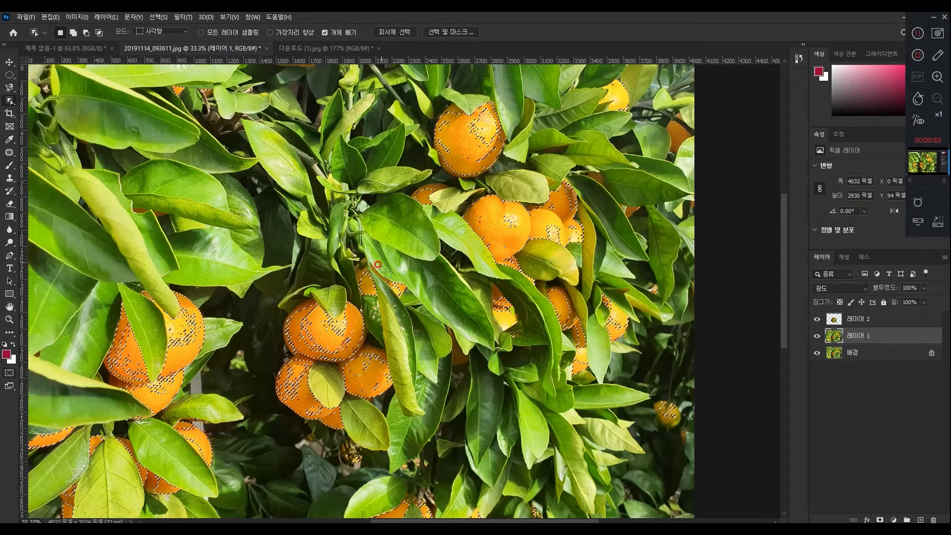
pyautogui.hotkey('ctrl', 'd')
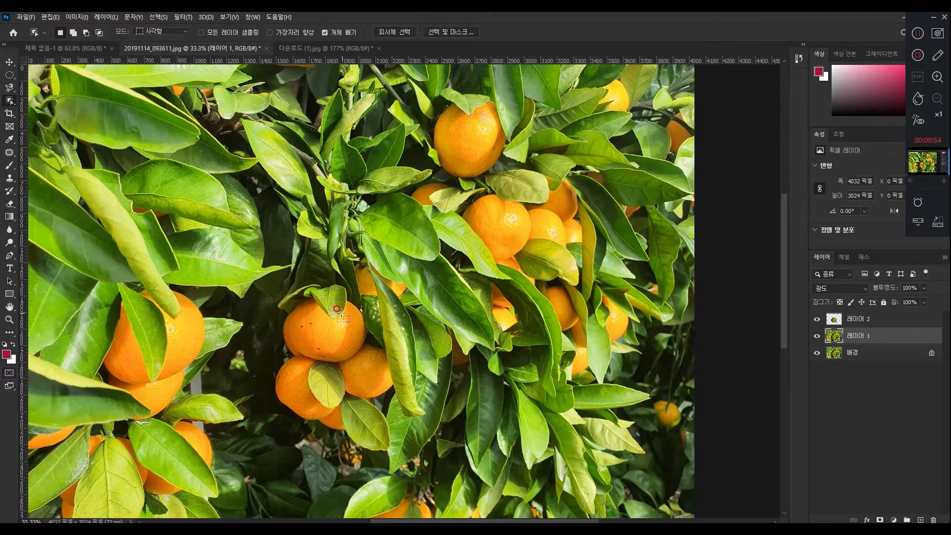
pyautogui.moveTo(255, 266); pyautogui.dragTo(302, 303)
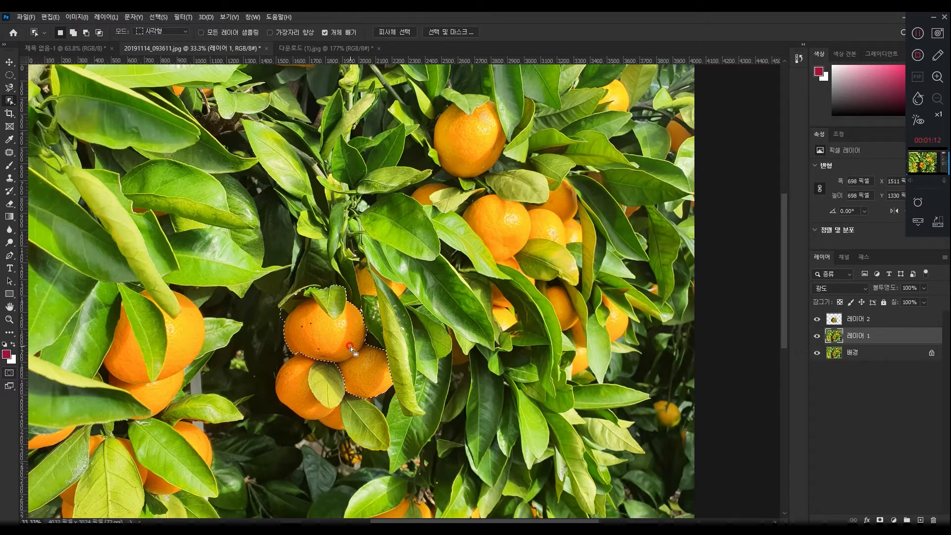
# In the apple image, clear the selection and paint over the apple with the Quick Selection tool
pyautogui.click(329, 48)
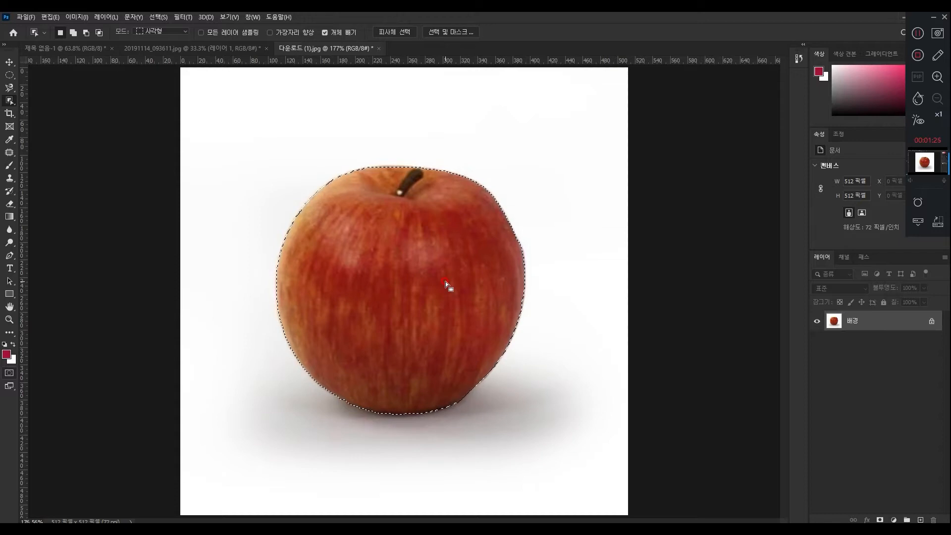
pyautogui.hotkey('ctrl', 'd')
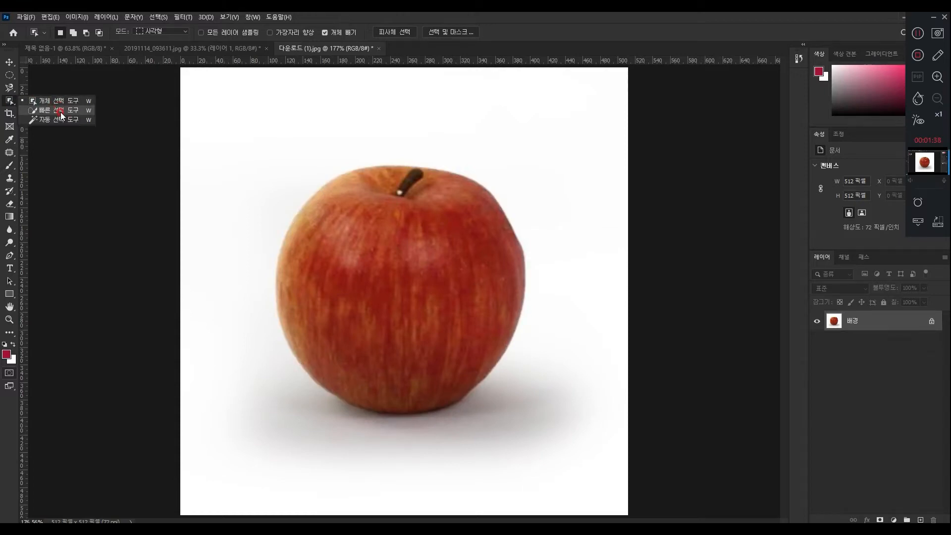
pyautogui.click(59, 110)
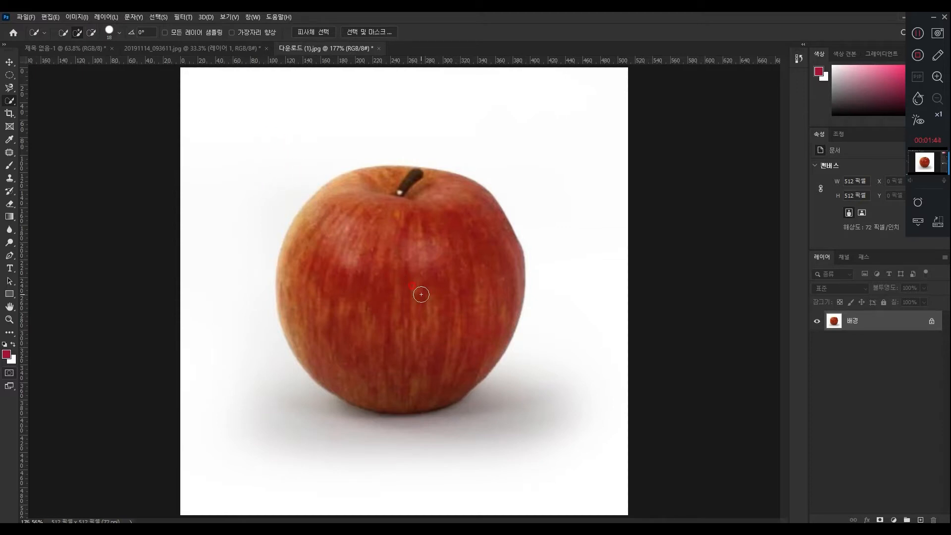
pyautogui.moveTo(382, 323)
pyautogui.mouseDown()
pyautogui.moveTo(361, 252)
pyautogui.moveTo(445, 272)
pyautogui.moveTo(448, 328)
pyautogui.moveTo(430, 340)
pyautogui.mouseUp()
# In 20191114_093611.jpg, select the topmost large orange, the large orange below it and a broad green leaf with Quick Selection
pyautogui.click(250, 49)
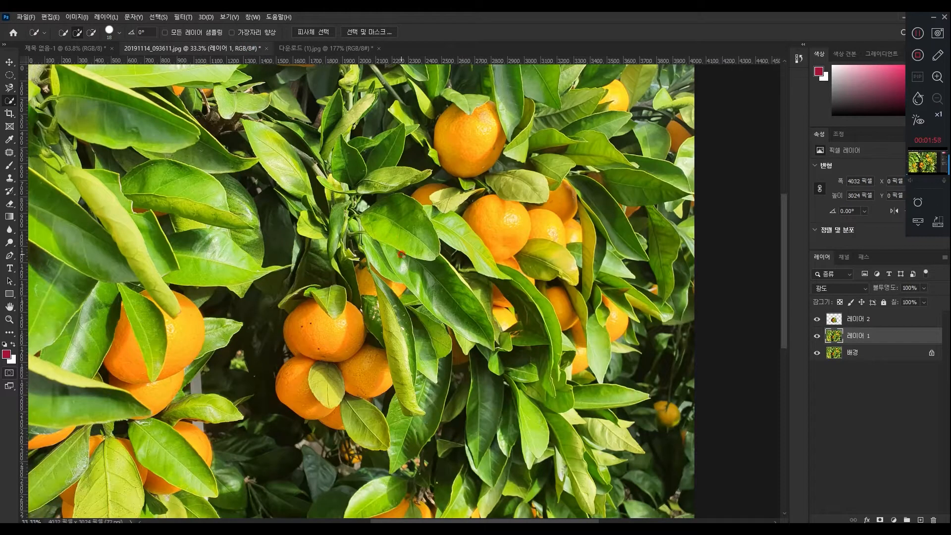
pyautogui.click(475, 144)
pyautogui.hotkey('ctrl', '+')
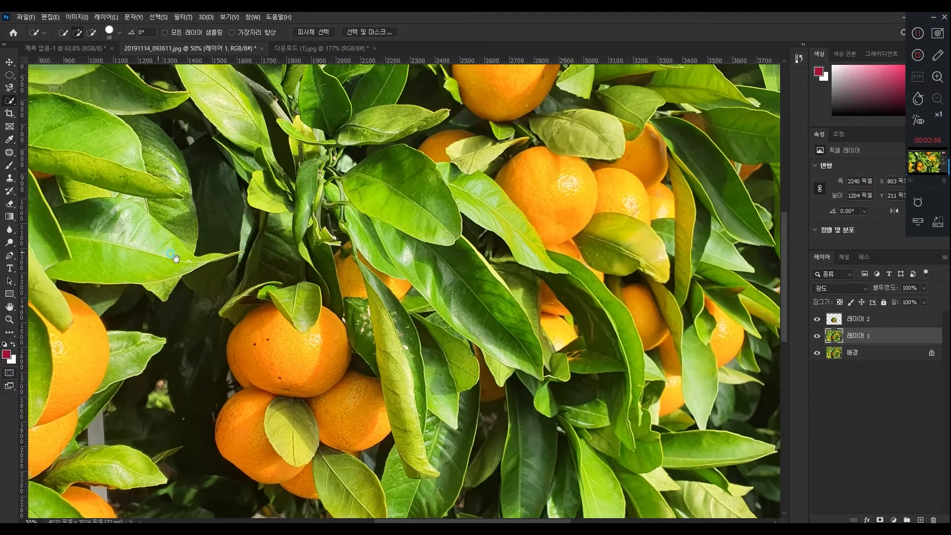
pyautogui.moveTo(157, 260)
pyautogui.mouseDown()
pyautogui.moveTo(370, 316)
pyautogui.moveTo(397, 314)
pyautogui.moveTo(429, 337)
pyautogui.mouseUp()
pyautogui.hotkey('ctrl', '+')
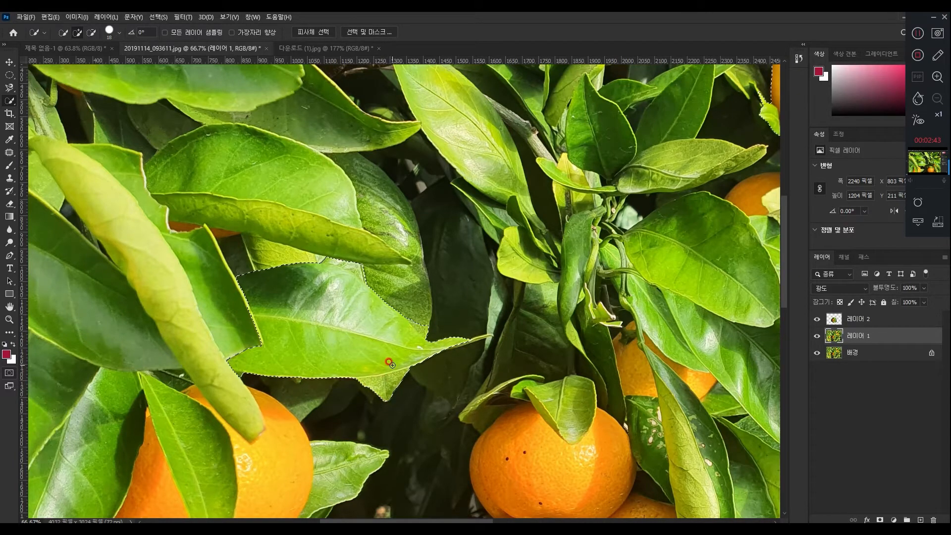
pyautogui.hotkey('ctrl', '-')
pyautogui.hotkey('ctrl', '0')
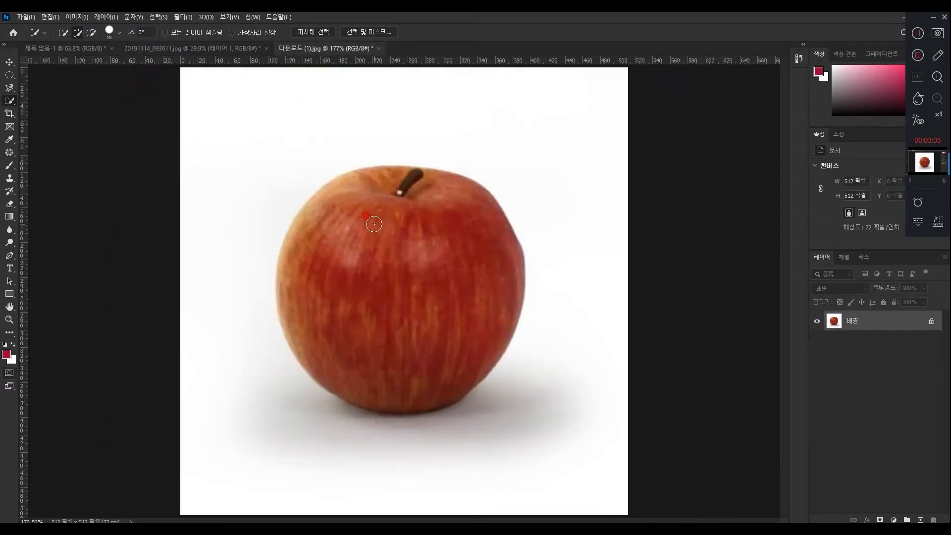
# Select the apple's red area with the Magic Wand at tolerance 30, deselect it and restore the selection
pyautogui.rightClick(12, 102)
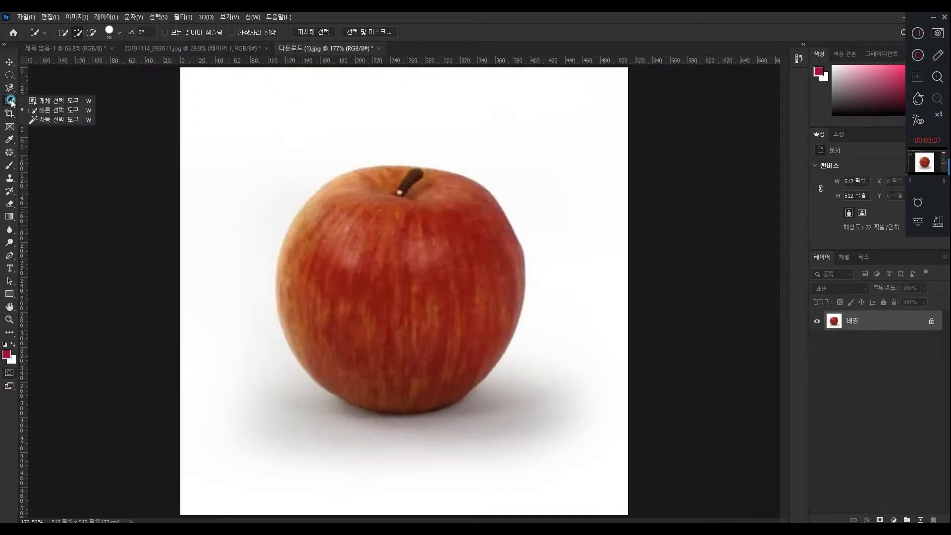
pyautogui.click(51, 120)
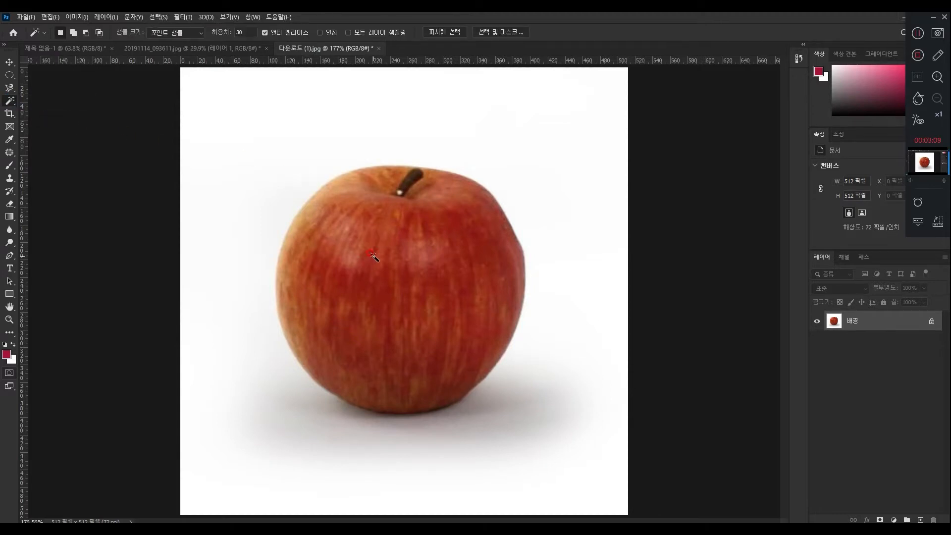
pyautogui.click(399, 261)
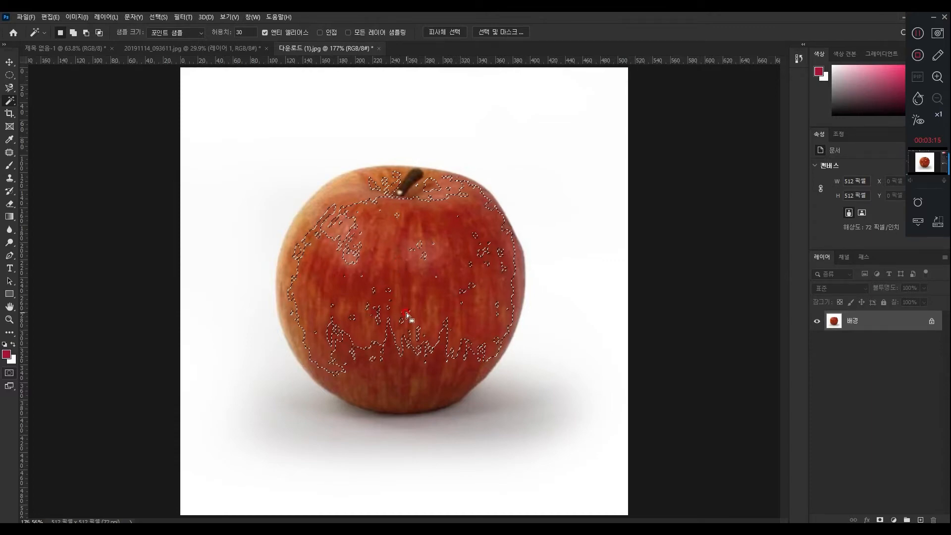
pyautogui.hotkey('ctrl', 'd')
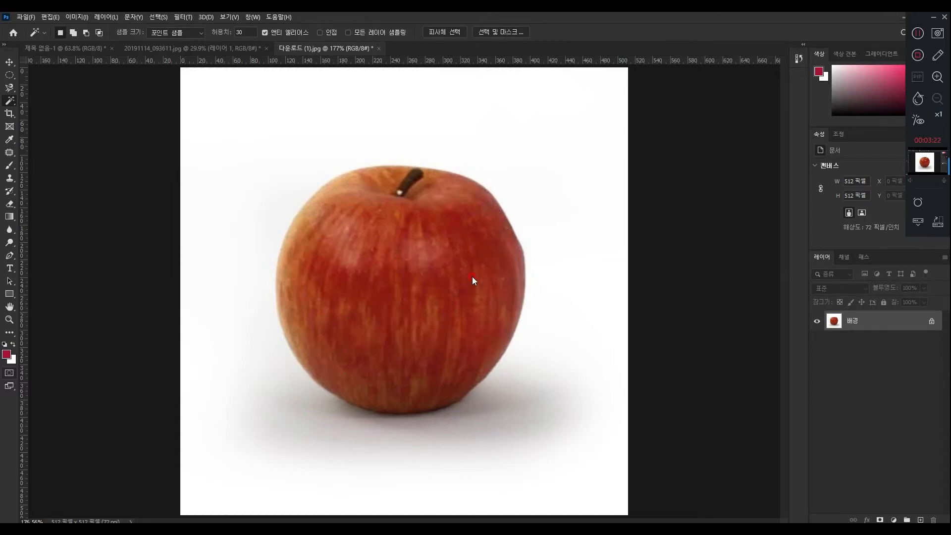
pyautogui.hotkey('ctrl', 'shift', 'd')
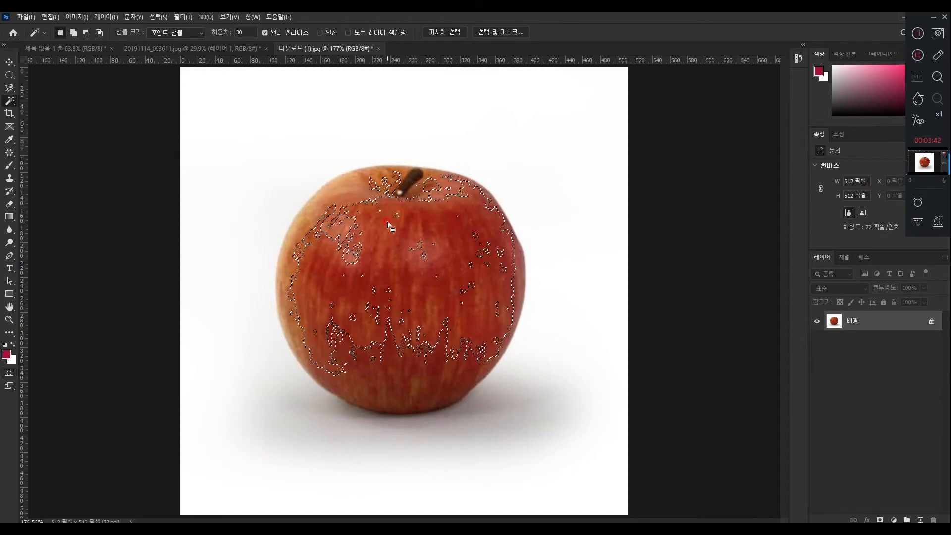
# Select the orange fruit colour in 20191114_093611.jpg with the Magic Wand, and clear the selection in the apple image
pyautogui.click(239, 48)
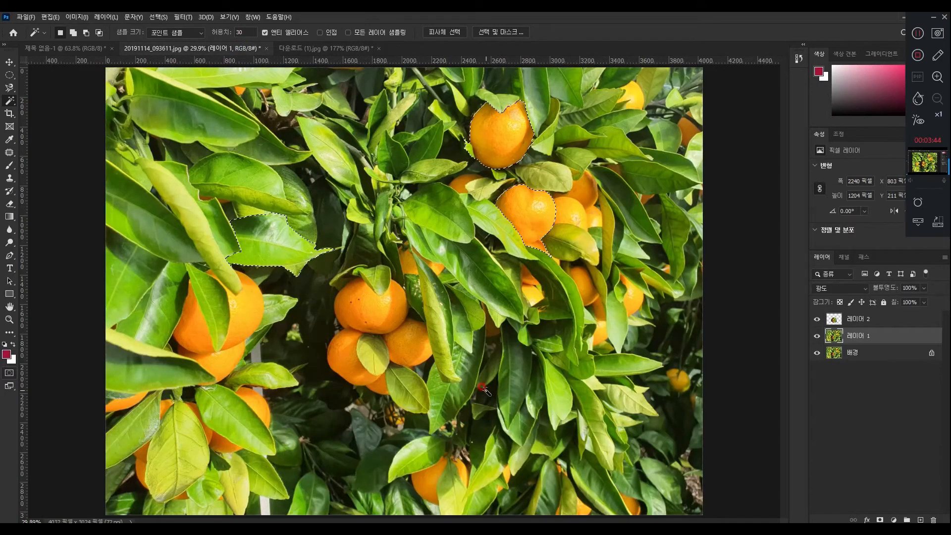
pyautogui.click(372, 312)
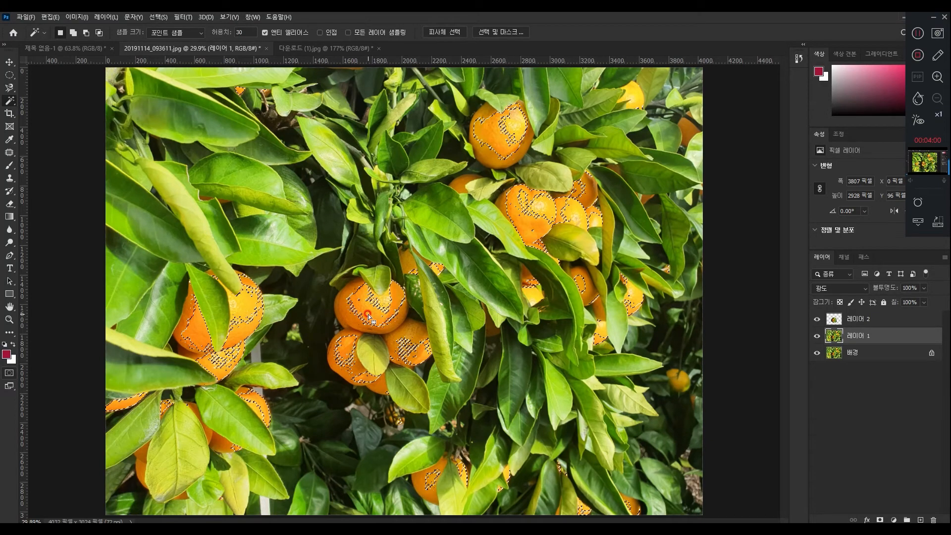
pyautogui.click(310, 49)
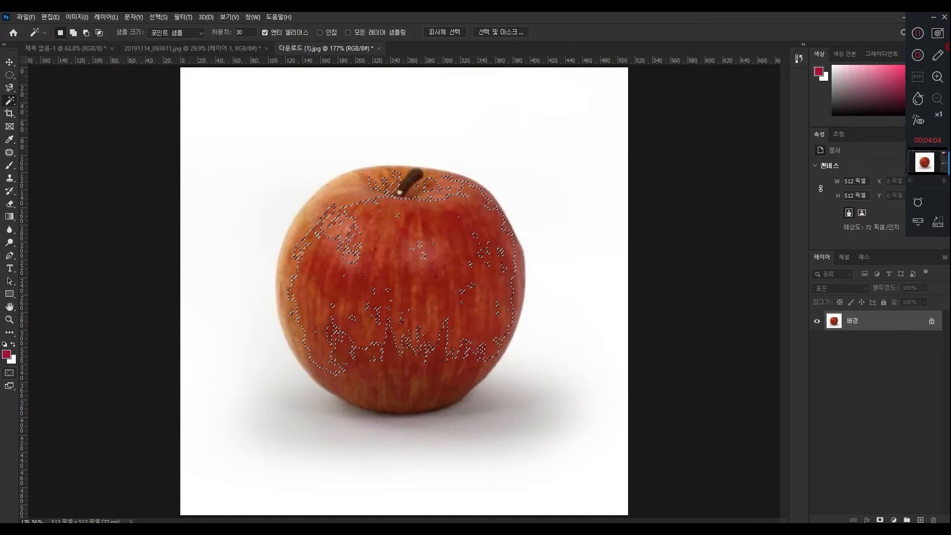
pyautogui.click(422, 333)
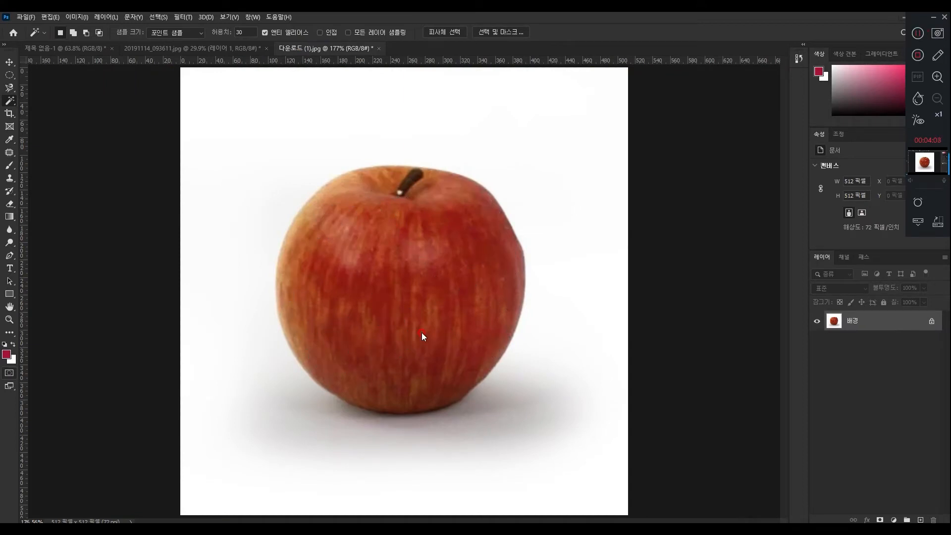
# Examine the option settings of the Object Selection, Quick Selection and Magic Wand tools, including the Object Selection modes
pyautogui.rightClick(9, 103)
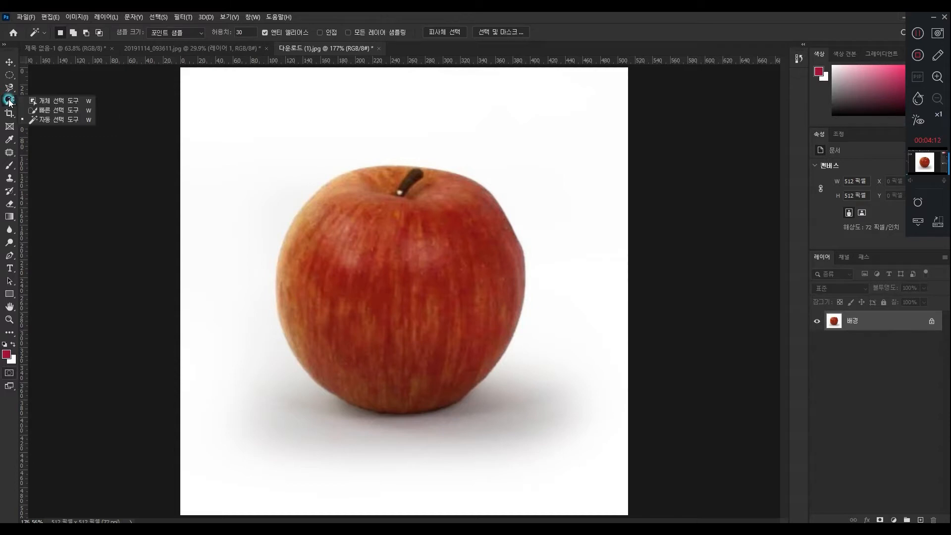
pyautogui.click(52, 100)
pyautogui.click(50, 97)
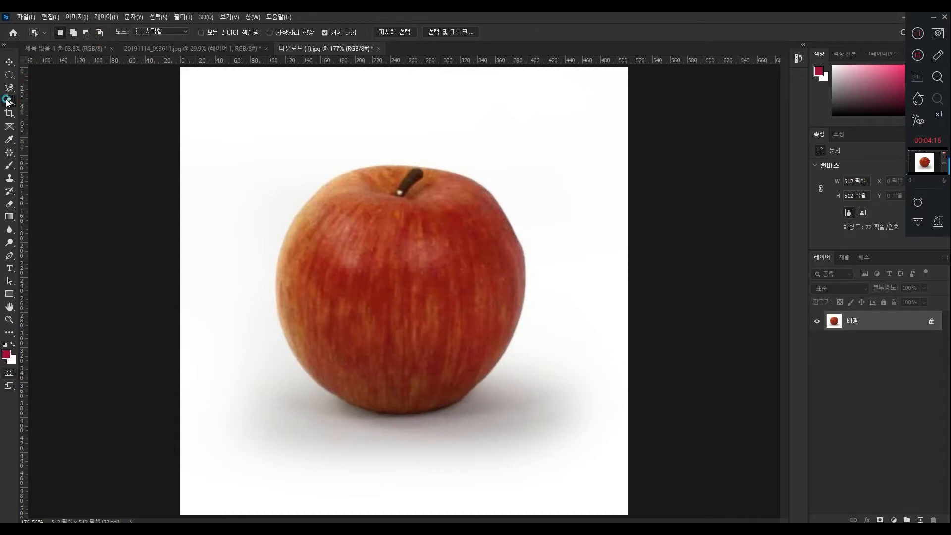
pyautogui.rightClick(8, 101)
pyautogui.click(50, 110)
pyautogui.click(67, 73)
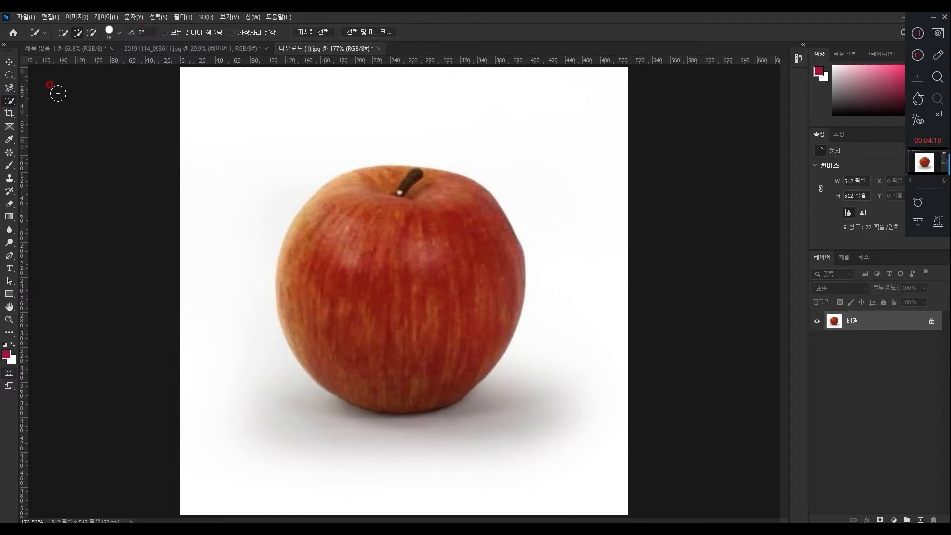
pyautogui.rightClick(12, 104)
pyautogui.click(30, 116)
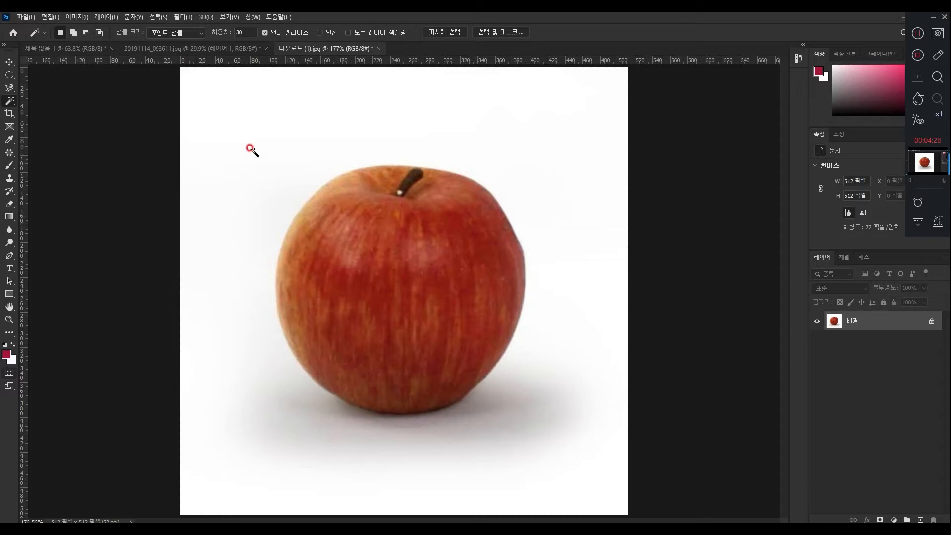
pyautogui.rightClick(10, 103)
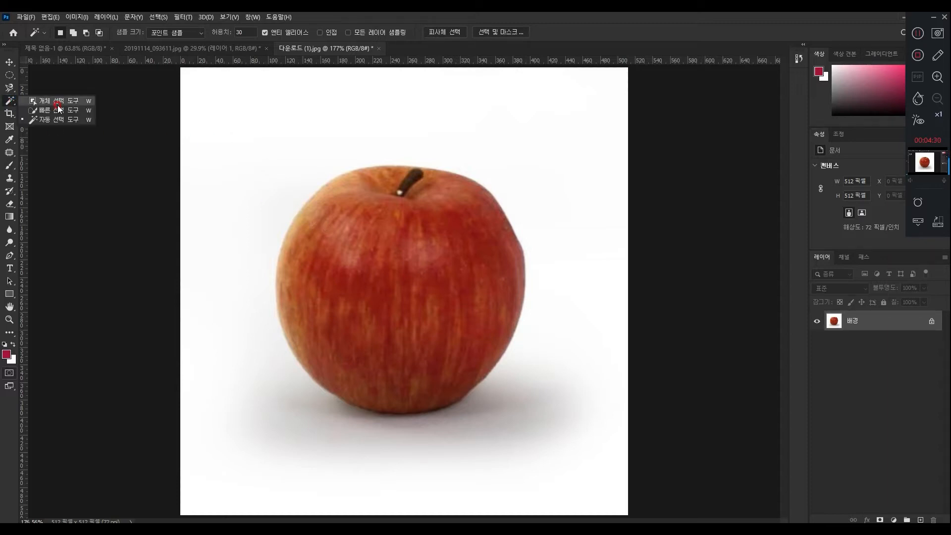
pyautogui.click(47, 105)
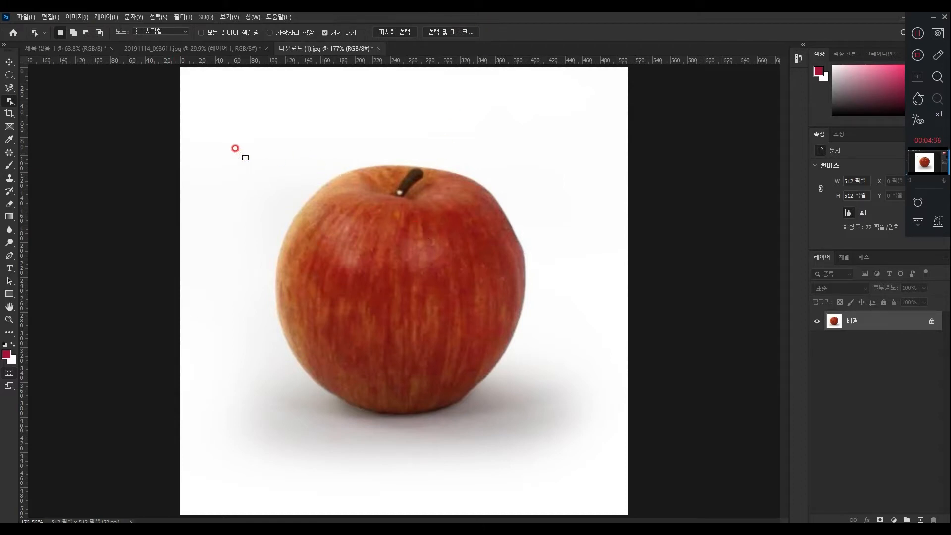
pyautogui.click(178, 33)
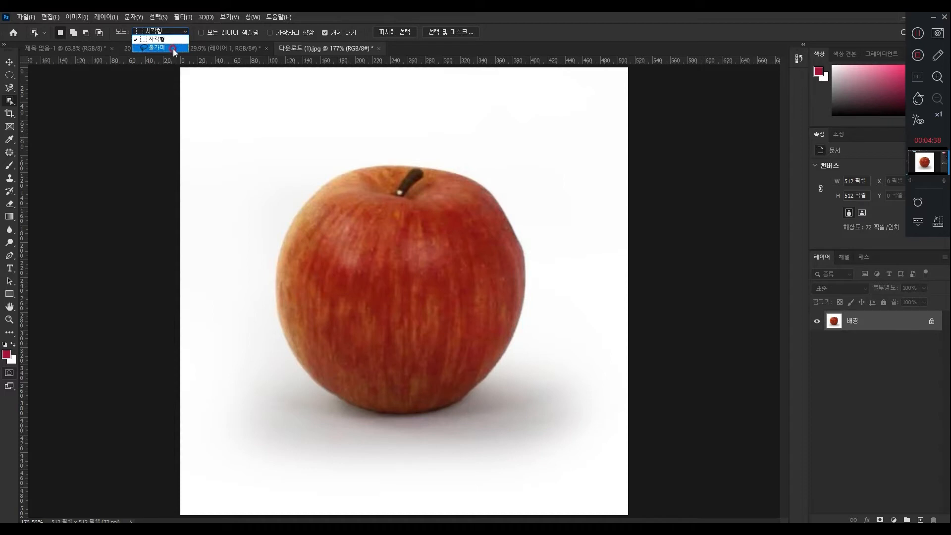
pyautogui.click(176, 39)
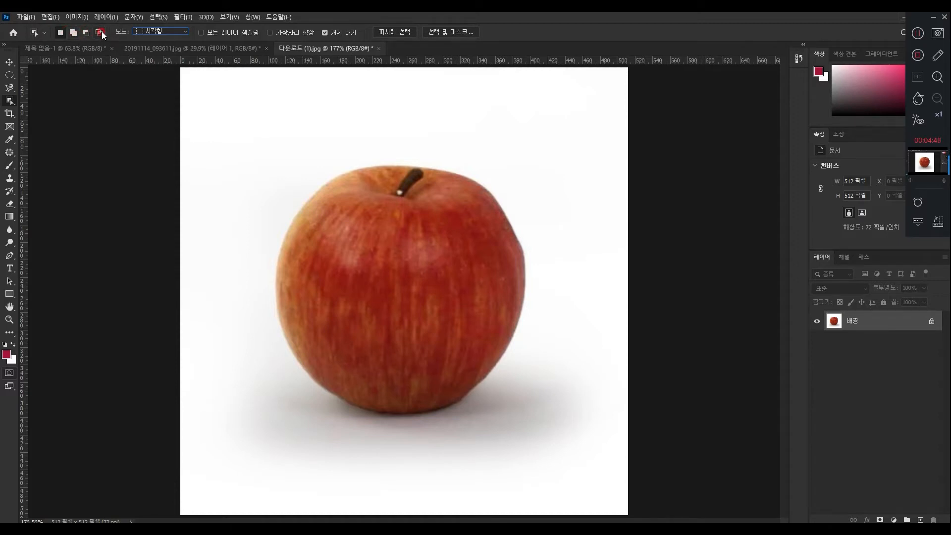
# Select the whole apple by painting over it with the Quick Selection tool in add-to-selection mode
pyautogui.rightClick(10, 101)
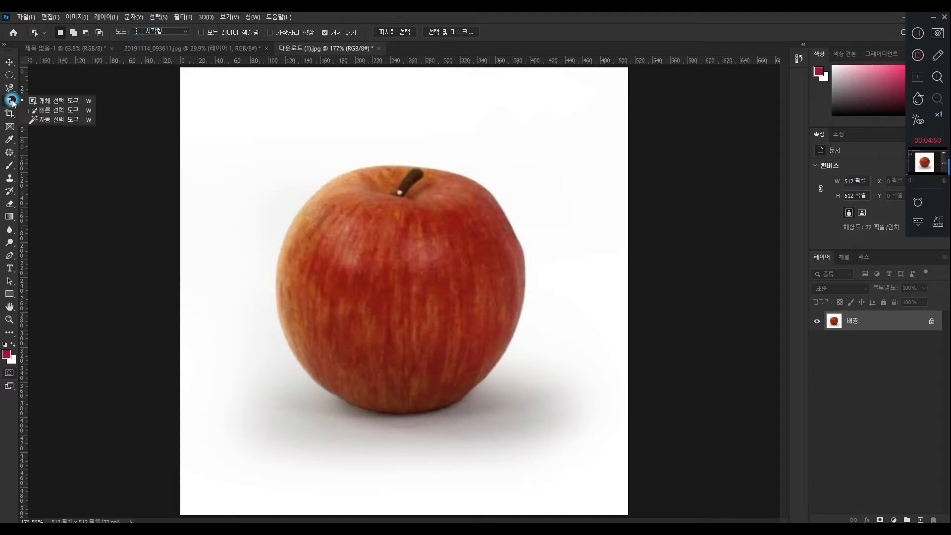
pyautogui.click(59, 110)
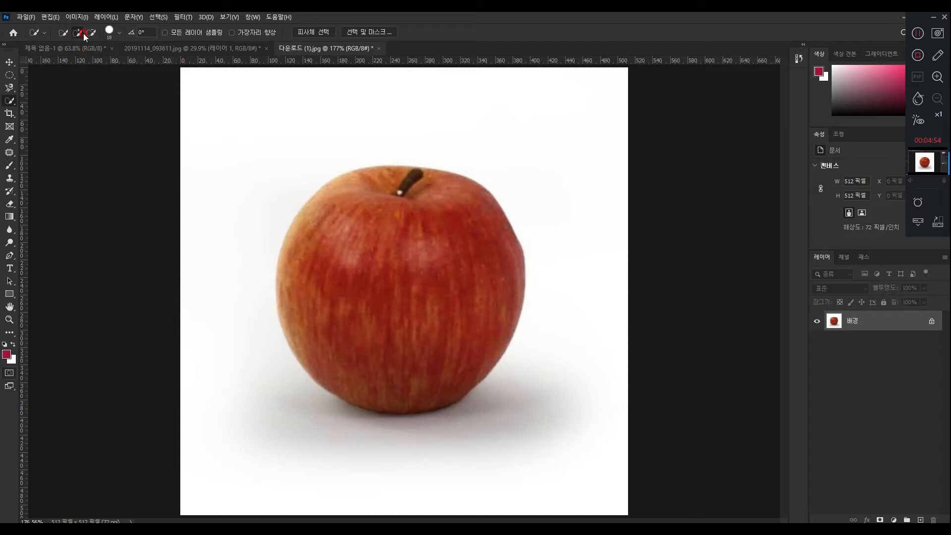
pyautogui.moveTo(329, 281)
pyautogui.mouseDown()
pyautogui.moveTo(403, 265)
pyautogui.moveTo(382, 302)
pyautogui.moveTo(335, 283)
pyautogui.moveTo(391, 241)
pyautogui.moveTo(450, 259)
pyautogui.moveTo(441, 225)
pyautogui.moveTo(392, 227)
pyautogui.moveTo(354, 168)
pyautogui.mouseUp()
pyautogui.hotkey('ctrl', 'd')
pyautogui.click(81, 31)
pyautogui.moveTo(372, 272); pyautogui.dragTo(376, 250)
pyautogui.moveTo(358, 251)
pyautogui.mouseDown()
pyautogui.moveTo(361, 274)
pyautogui.moveTo(395, 280)
pyautogui.mouseUp()
pyautogui.click(98, 48)
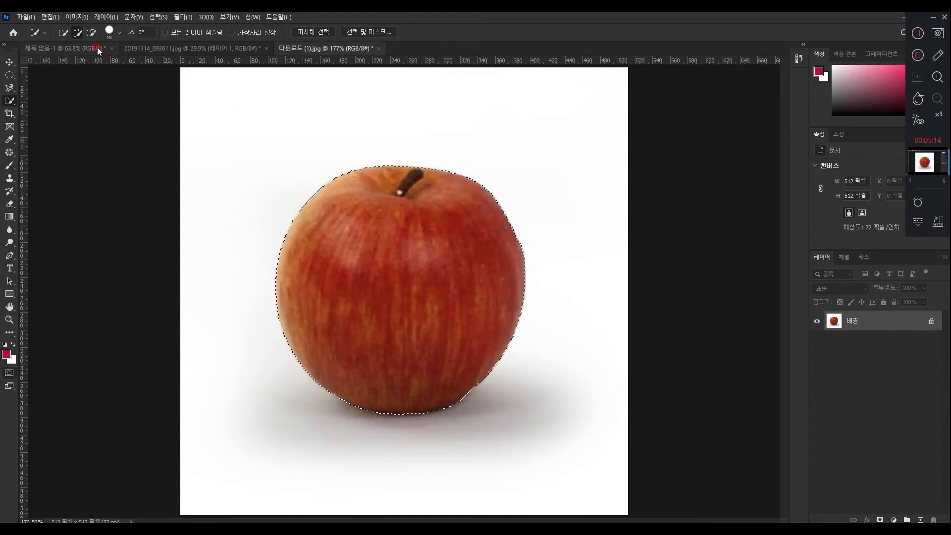
# Try a Quick Selection brush size of 84 pixels and reduce it back to 19 pixels
pyautogui.click(120, 32)
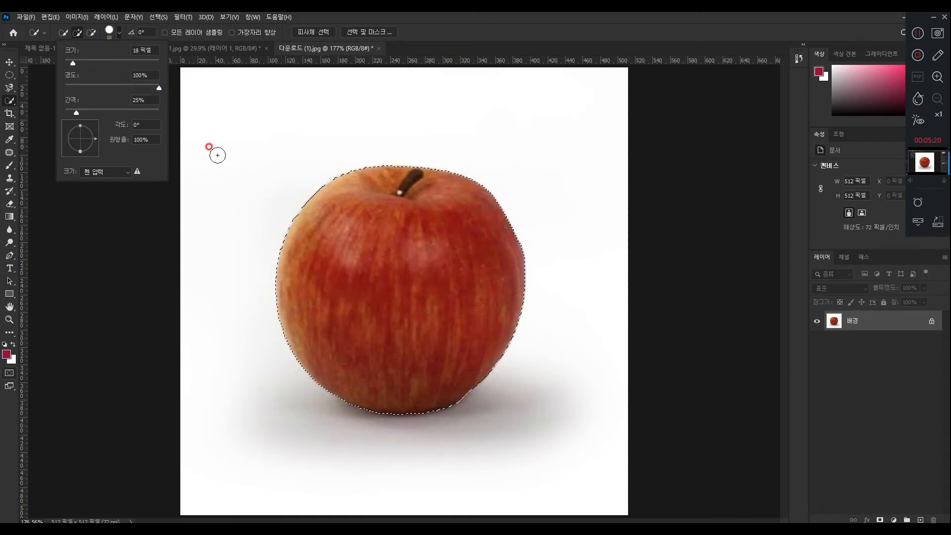
pyautogui.moveTo(73, 63); pyautogui.dragTo(104, 63)
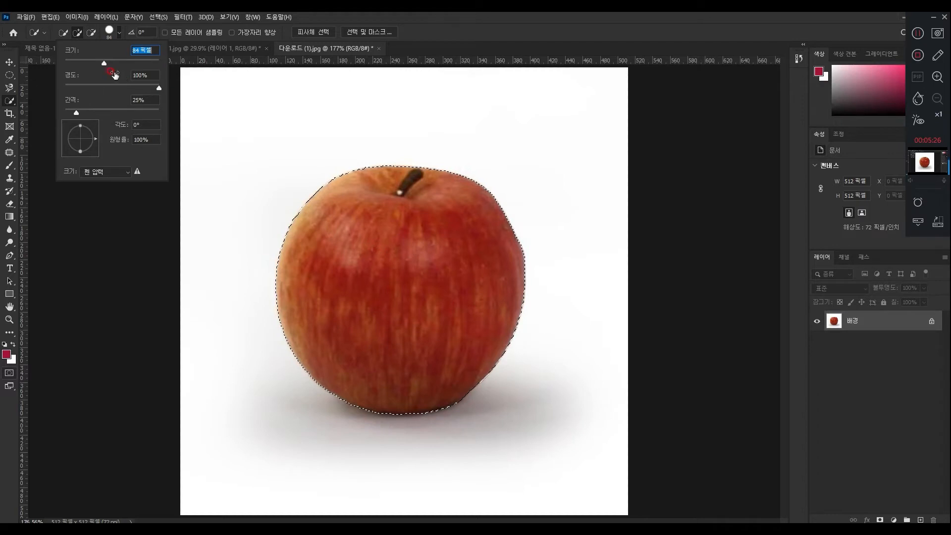
pyautogui.moveTo(104, 63); pyautogui.dragTo(73, 64)
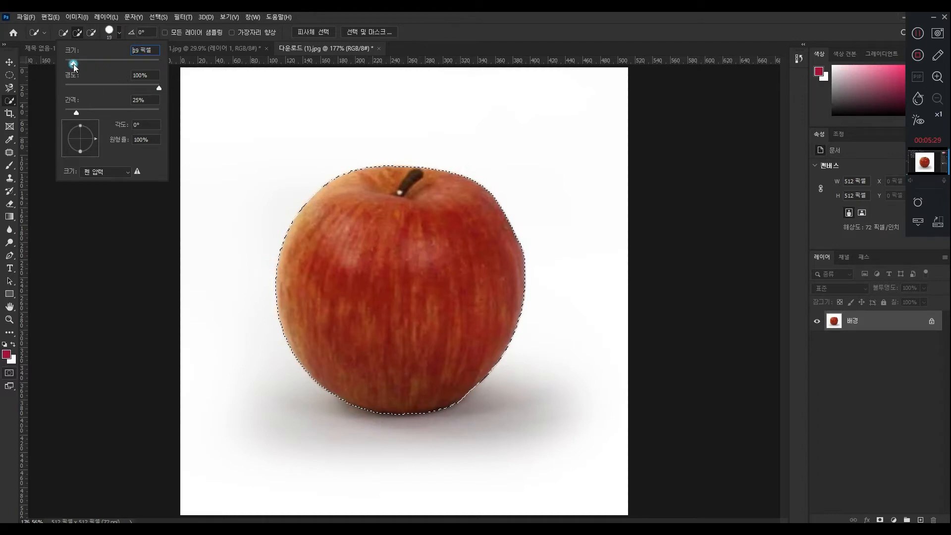
pyautogui.click(120, 32)
# Clear the apple selection, choose the Magic Wand tool and bring up the orange tree photo 20191114_093611.jpg
pyautogui.hotkey('ctrl', 'd')
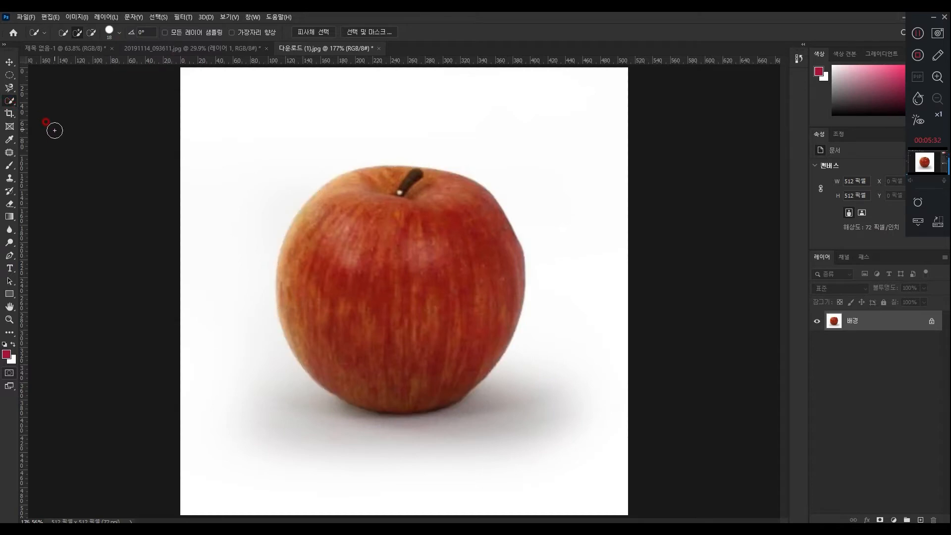
pyautogui.rightClick(15, 104)
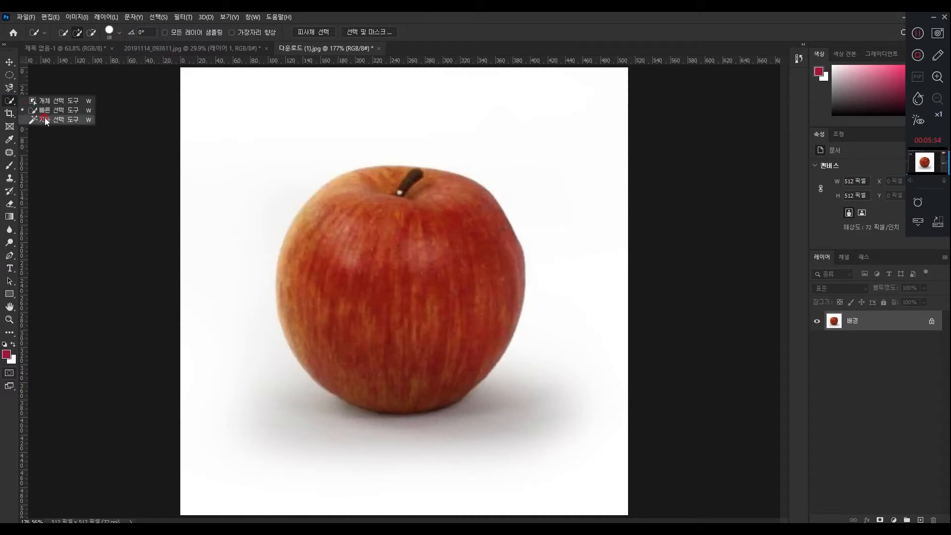
pyautogui.click(40, 114)
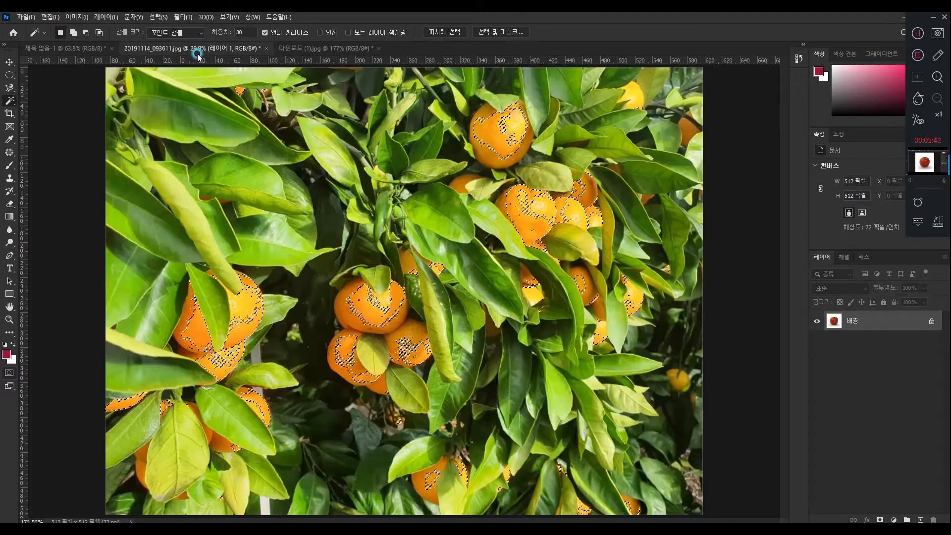
pyautogui.click(197, 50)
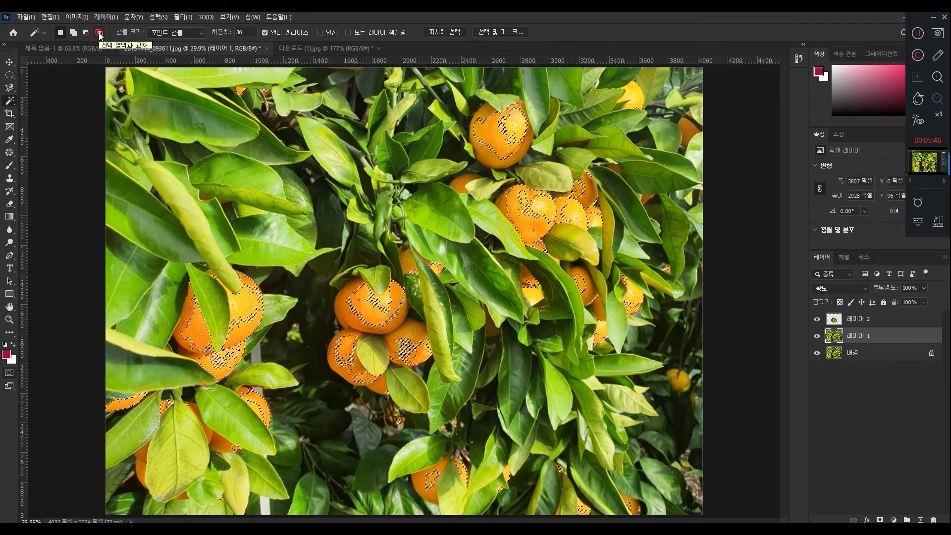
# Examine the Magic Wand's sample size options, from Point Sample to 101 x 101 Average
pyautogui.click(188, 33)
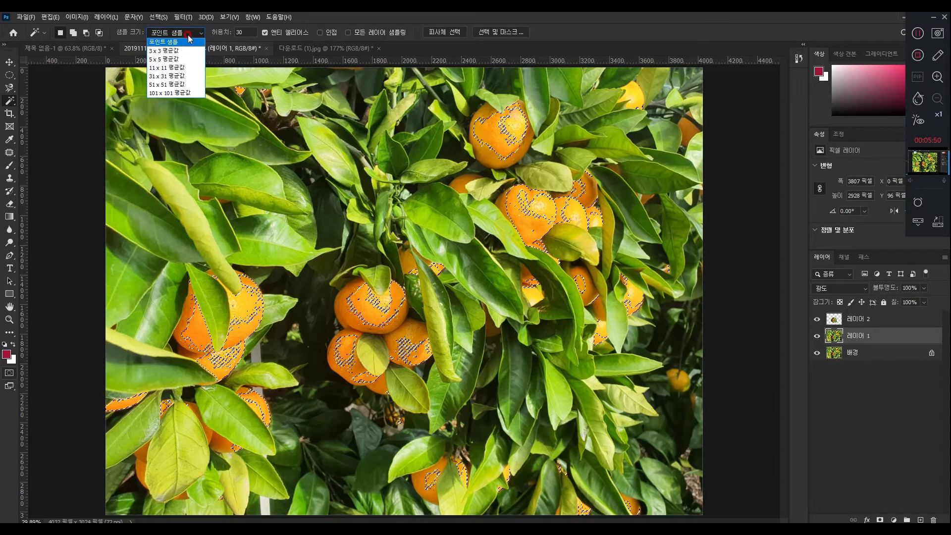
pyautogui.click(918, 32)
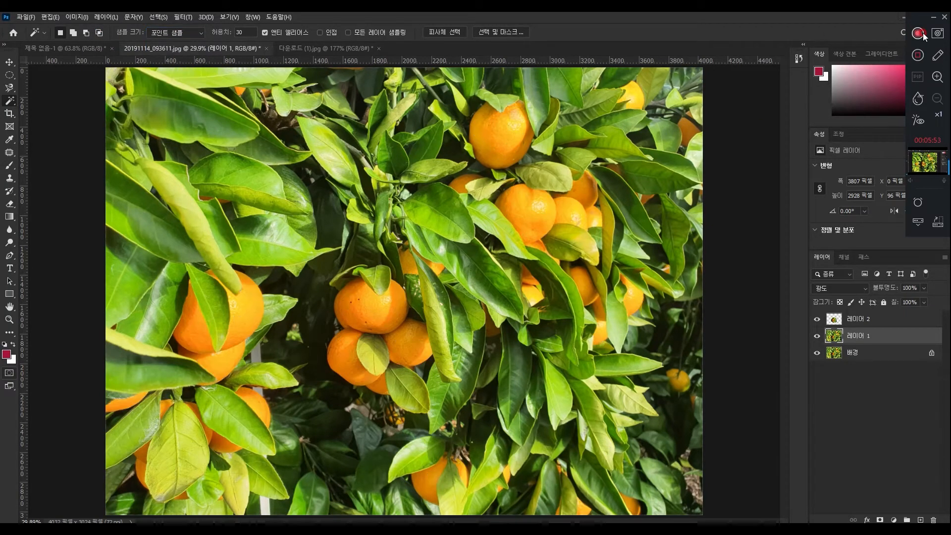
pyautogui.click(173, 32)
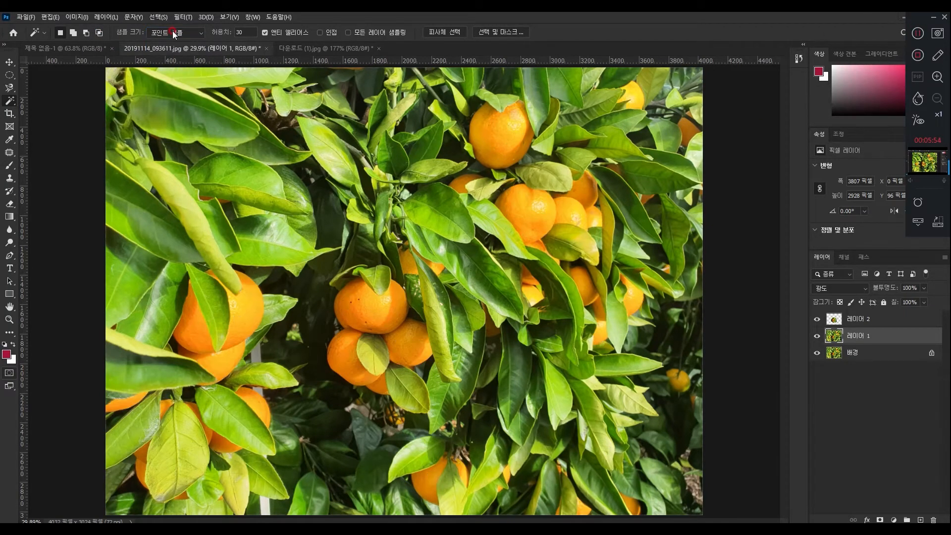
pyautogui.click(197, 33)
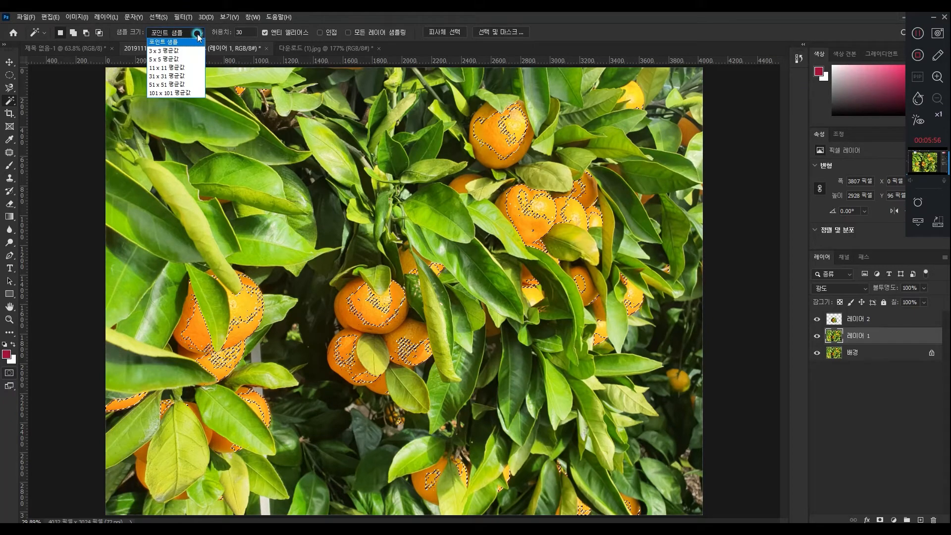
pyautogui.click(185, 92)
# Select the orange fruit colour with the Magic Wand at a 3 x 3 Average sample size, and clear the selection
pyautogui.click(191, 35)
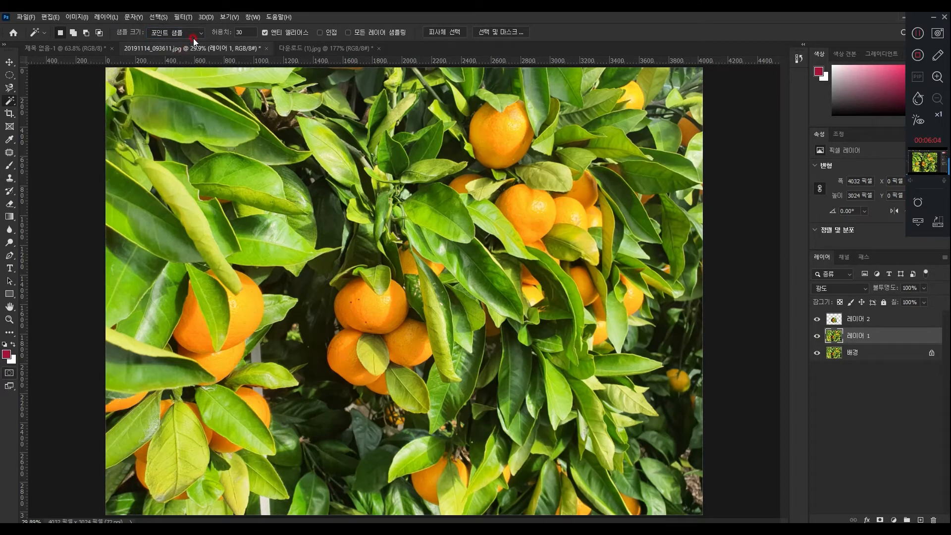
pyautogui.click(171, 43)
pyautogui.click(504, 135)
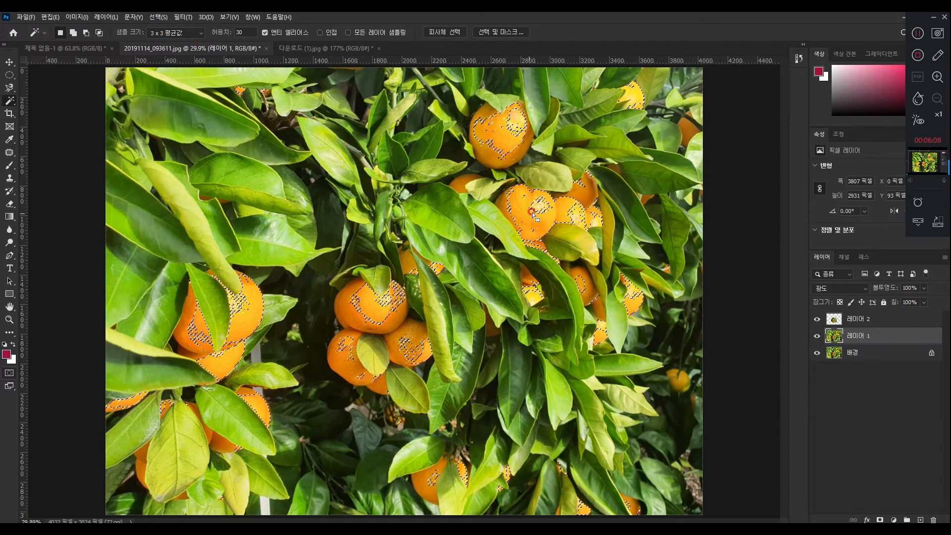
pyautogui.hotkey('ctrl', 'd')
# Sample the upper orange with the Magic Wand at a 101 x 101 Average sample size, and clear the selection
pyautogui.click(169, 33)
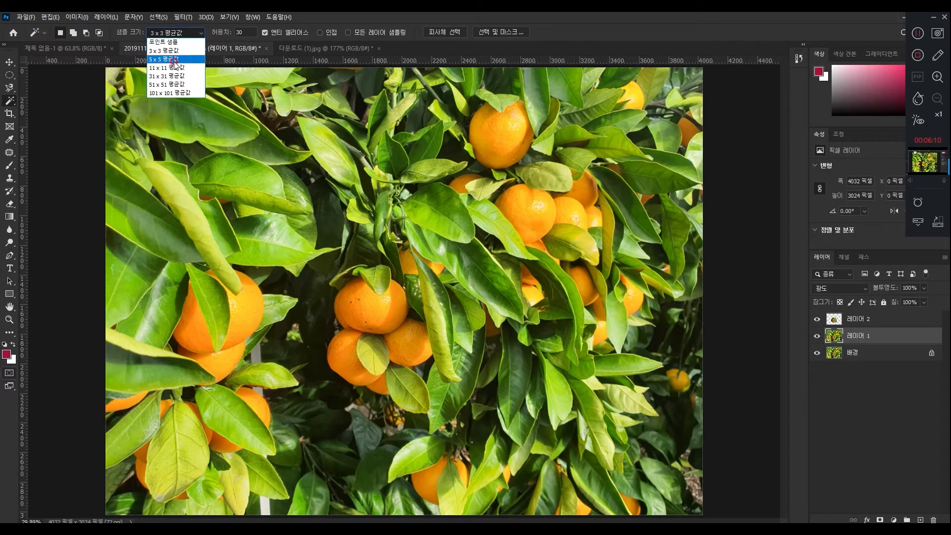
pyautogui.click(169, 93)
pyautogui.click(514, 132)
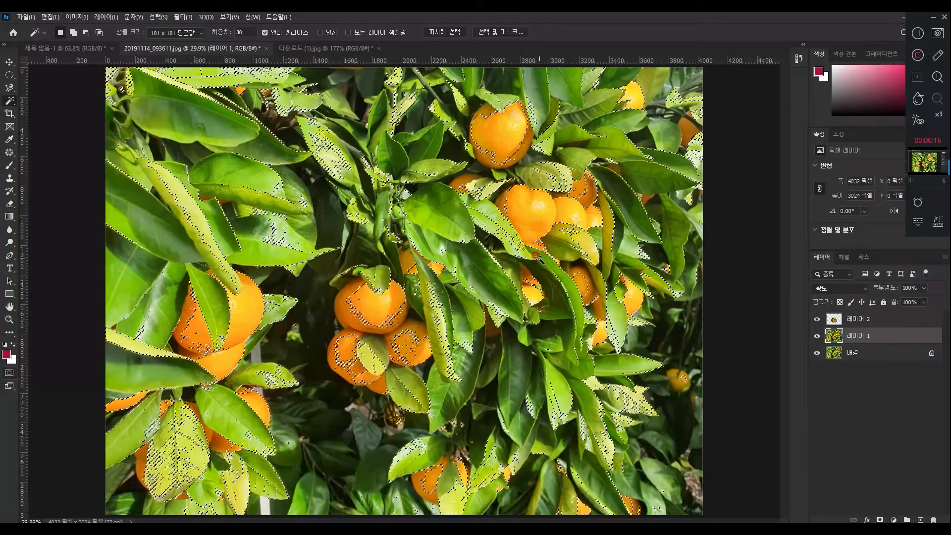
pyautogui.hotkey('ctrl', 'd')
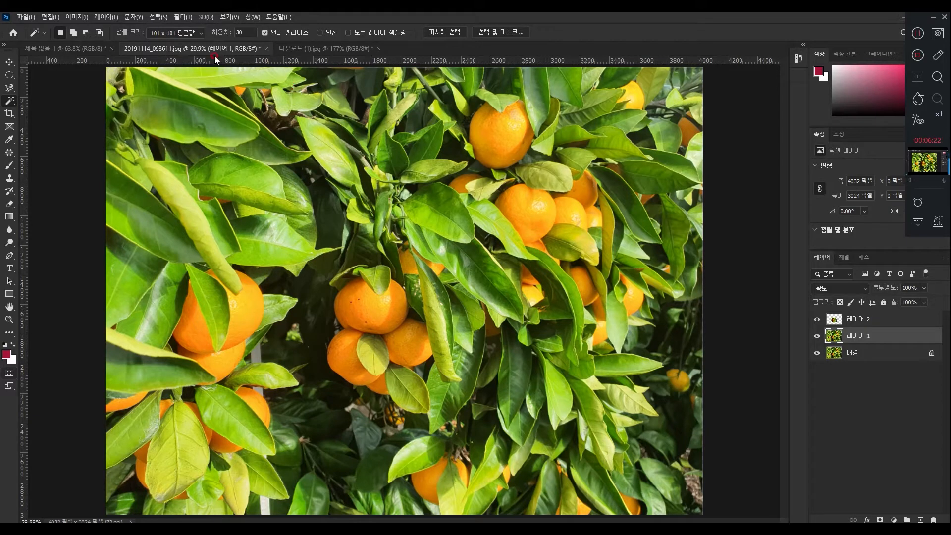
# Switch the sample size to Point Sample and back to 101 x 101 Average, and sample the central orange
pyautogui.click(187, 34)
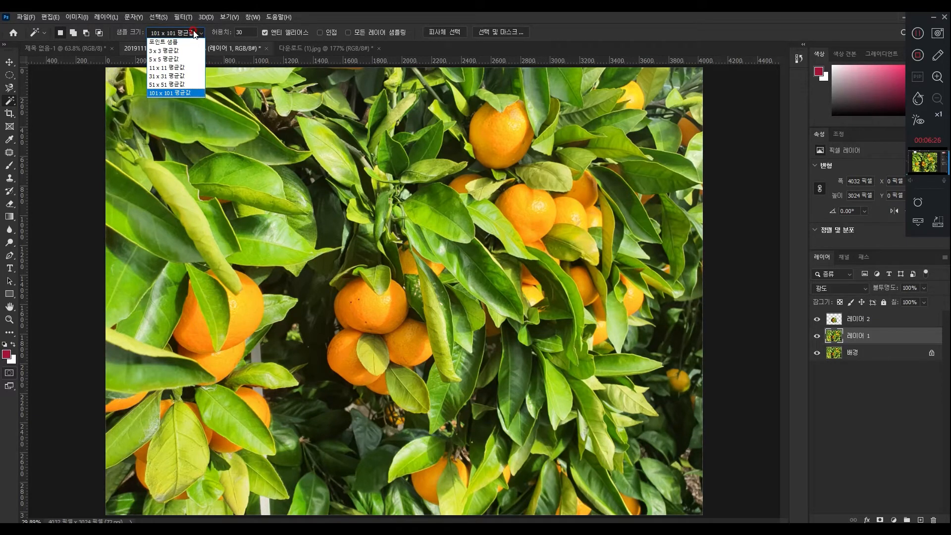
pyautogui.click(180, 40)
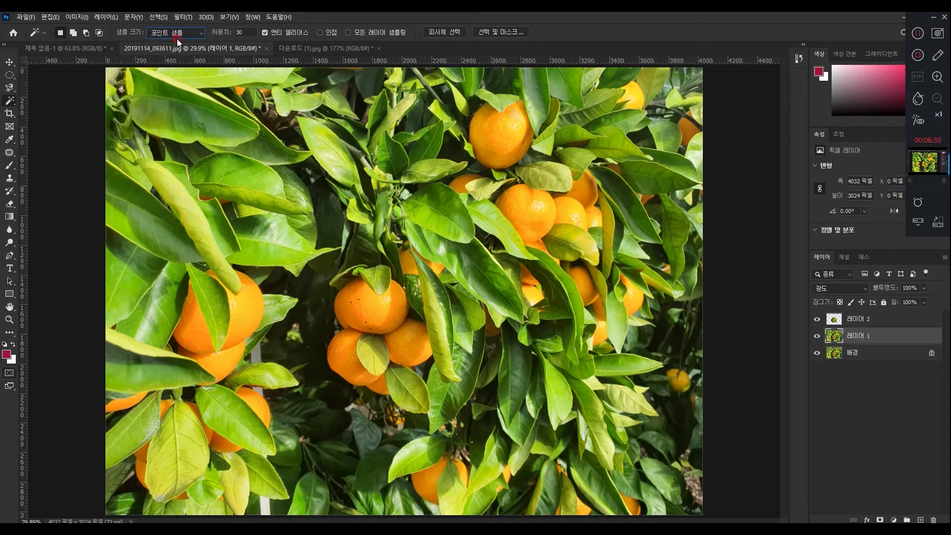
pyautogui.click(182, 34)
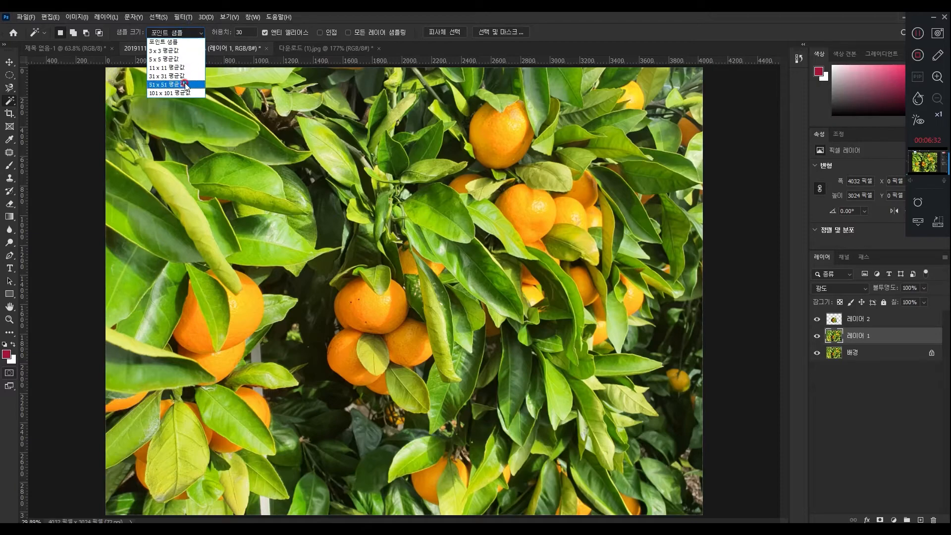
pyautogui.click(183, 96)
pyautogui.click(385, 303)
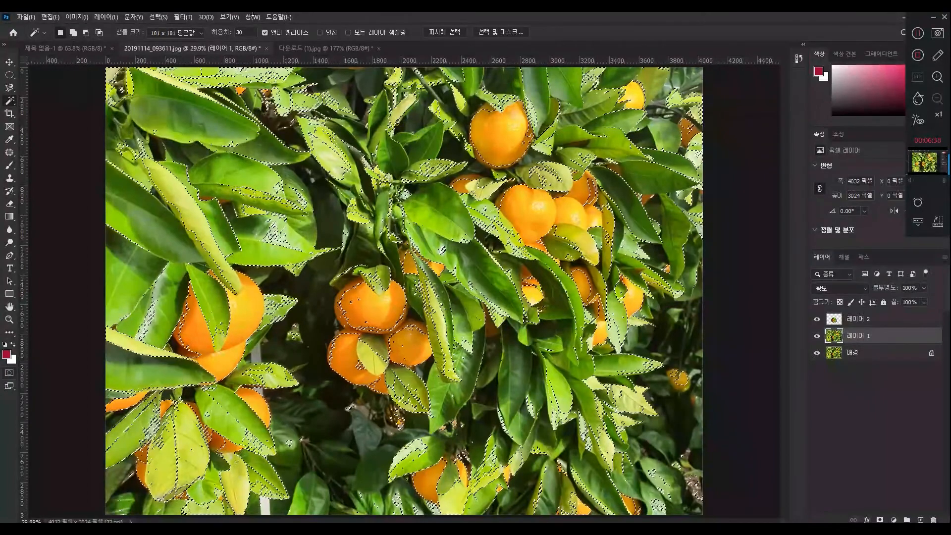
# Sample the central orange again at an 11 x 11 Average sample size, and clear the selection
pyautogui.click(176, 33)
pyautogui.click(175, 68)
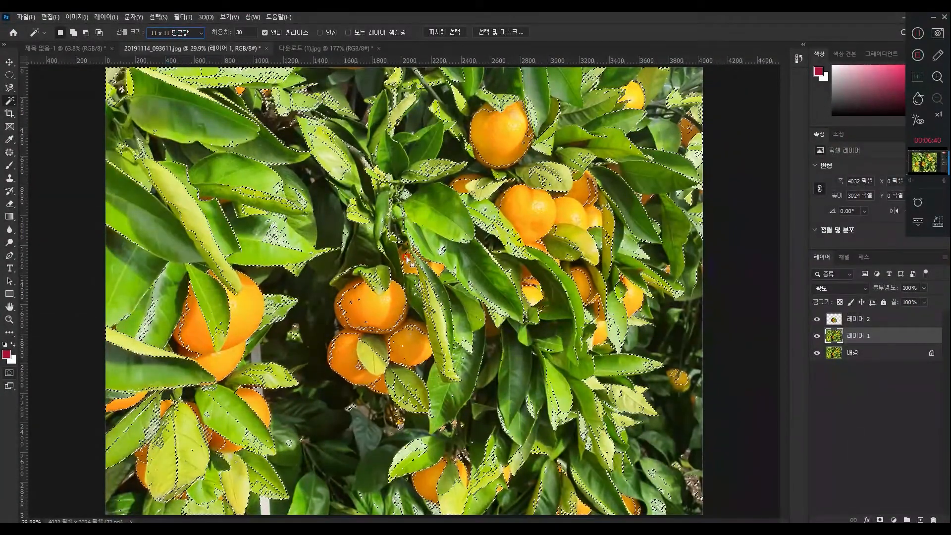
pyautogui.click(384, 303)
pyautogui.hotkey('ctrl', 'd')
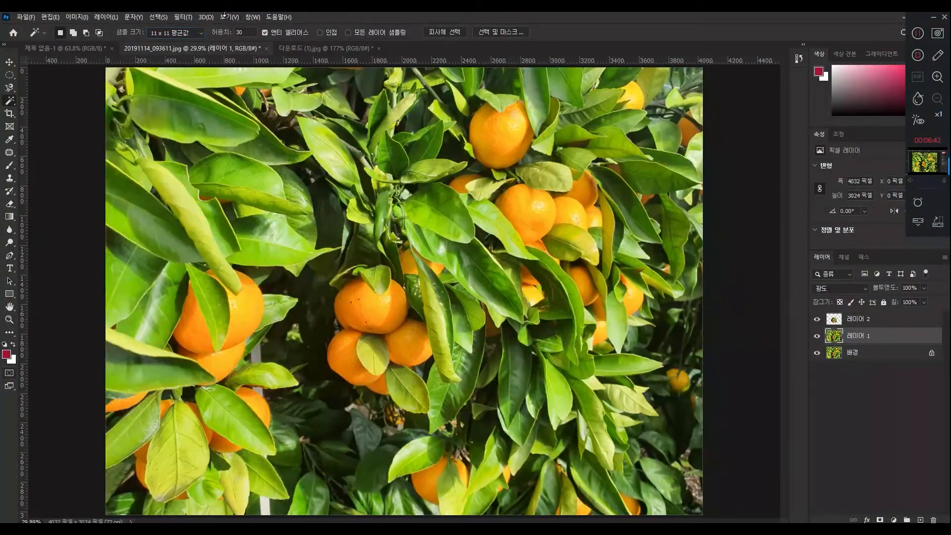
# Set the Magic Wand to Point Sample with a tolerance of 80, try it on the central oranges, and clear the selection
pyautogui.click(175, 32)
pyautogui.click(163, 42)
pyautogui.click(228, 33)
pyautogui.click(384, 324)
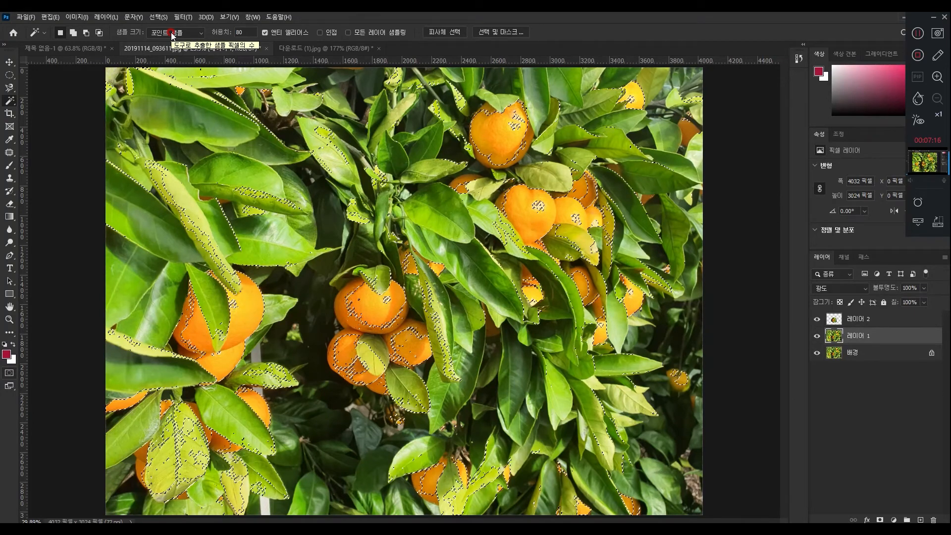
pyautogui.hotkey('ctrl', 'd')
pyautogui.click(258, 32)
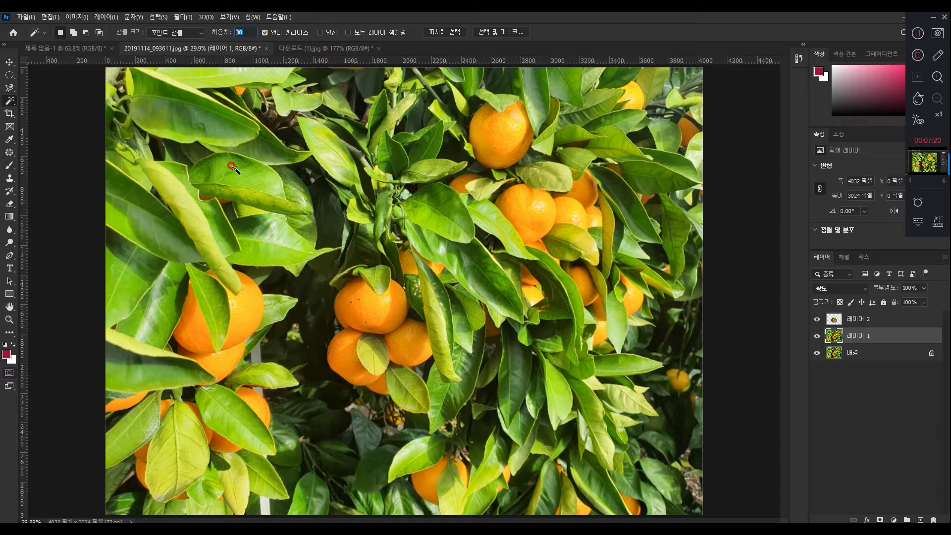
pyautogui.write('30')
# Bring up the apple image 다운로드 (1).jpg and select the apple's red area with the Magic Wand with anti-alias on
pyautogui.click(343, 52)
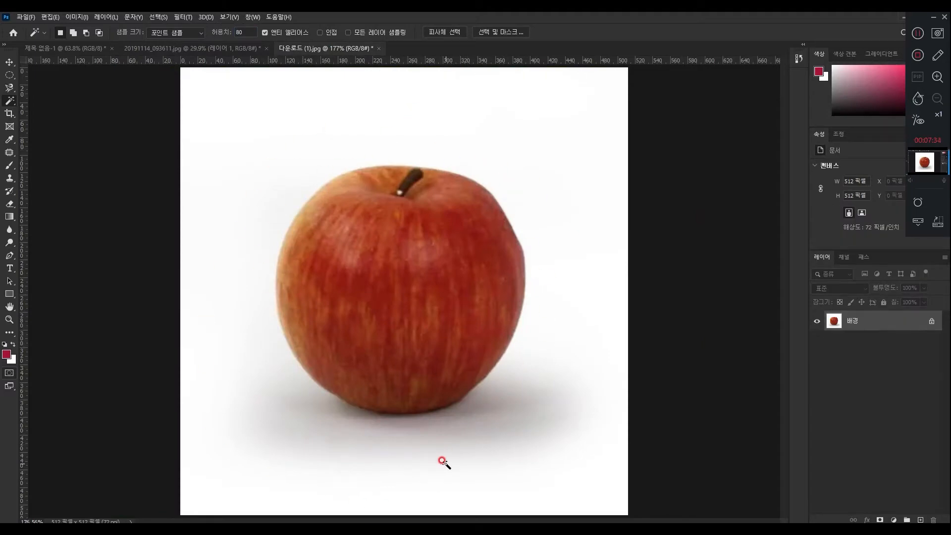
pyautogui.click(244, 50)
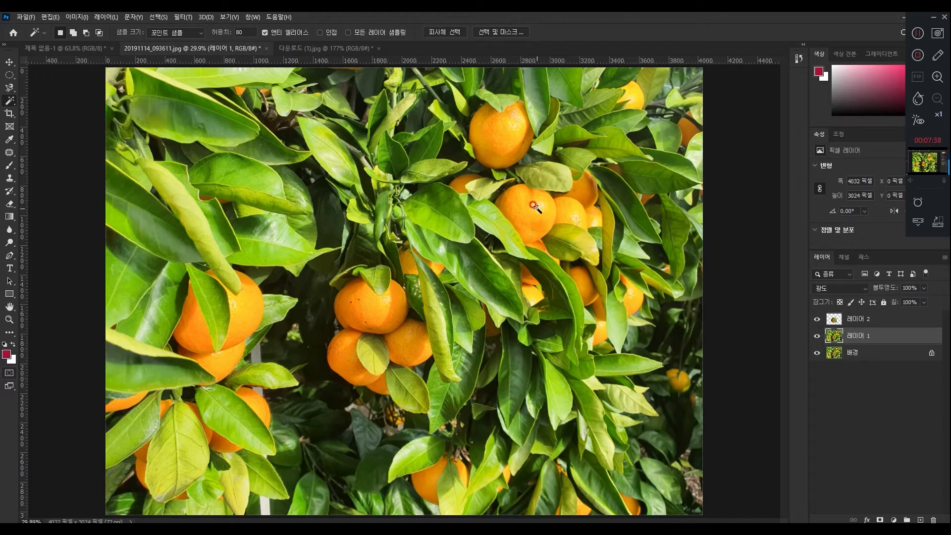
pyautogui.click(281, 49)
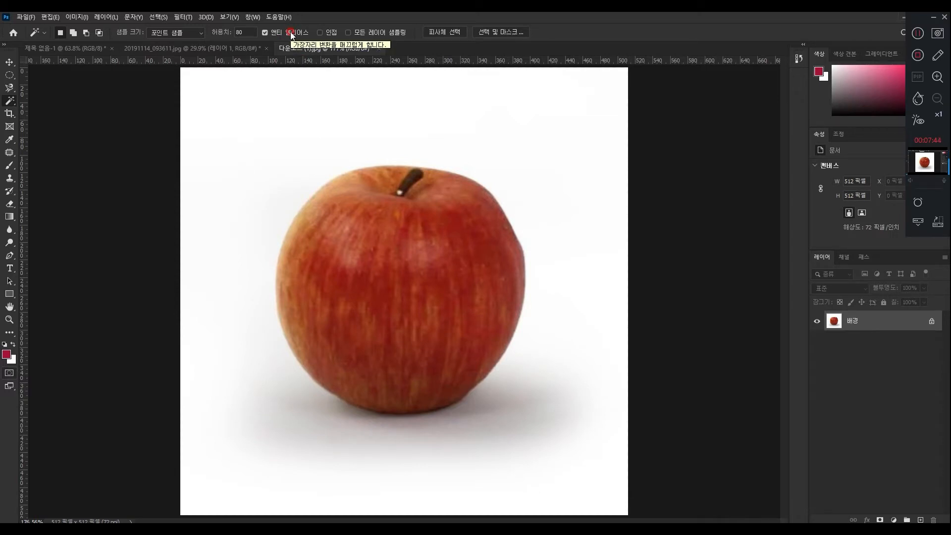
pyautogui.click(395, 221)
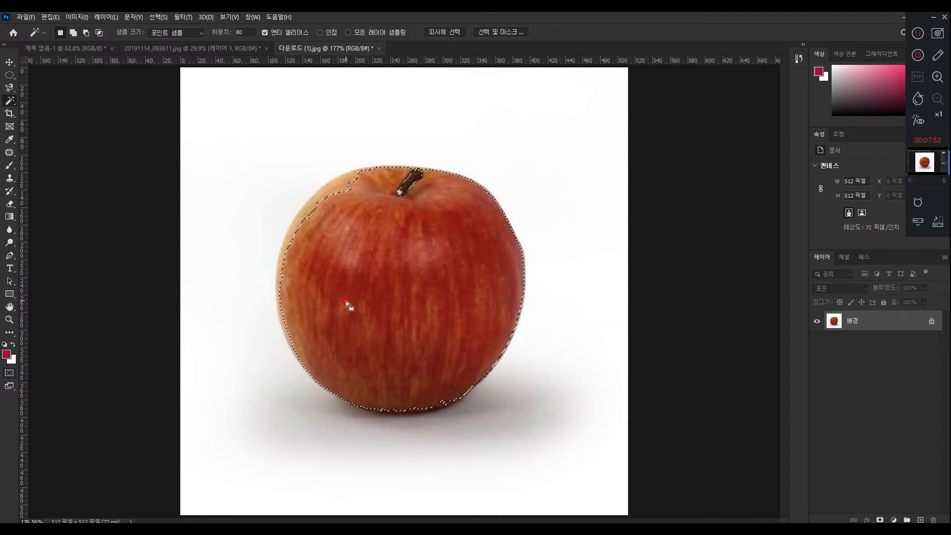
# Reselect the apple with anti-alias off, inspect the selection edge up close, and clear the selection
pyautogui.click(265, 32)
pyautogui.click(409, 260)
pyautogui.click(427, 275)
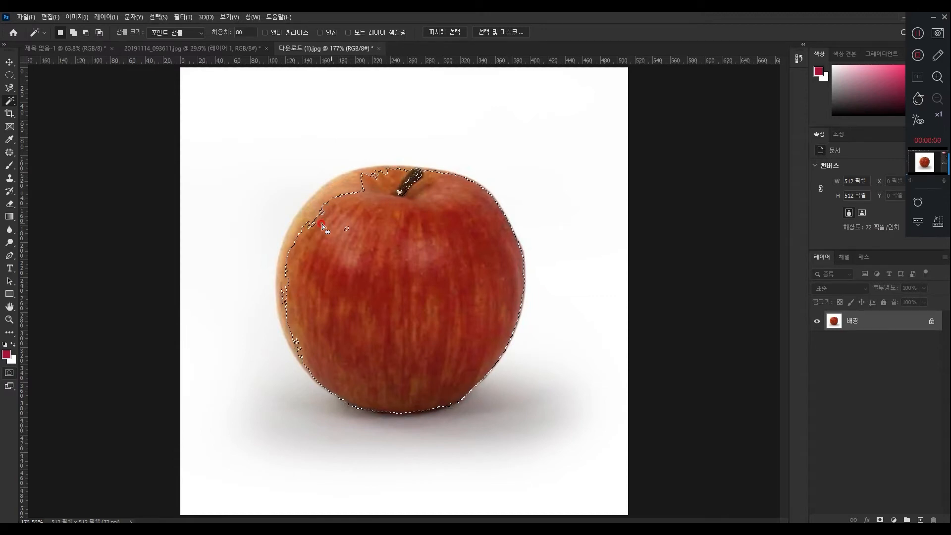
pyautogui.hotkey('ctrl', '+')
pyautogui.moveTo(329, 221); pyautogui.dragTo(362, 248)
pyautogui.hotkey('ctrl', '+')
pyautogui.hotkey('ctrl', '+')
pyautogui.hotkey('ctrl', '+')
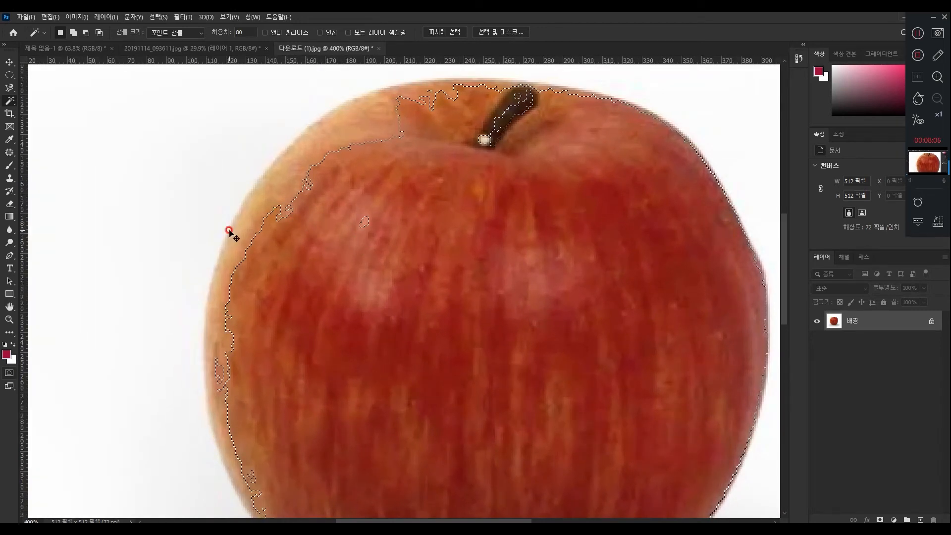
pyautogui.hotkey('ctrl', '+')
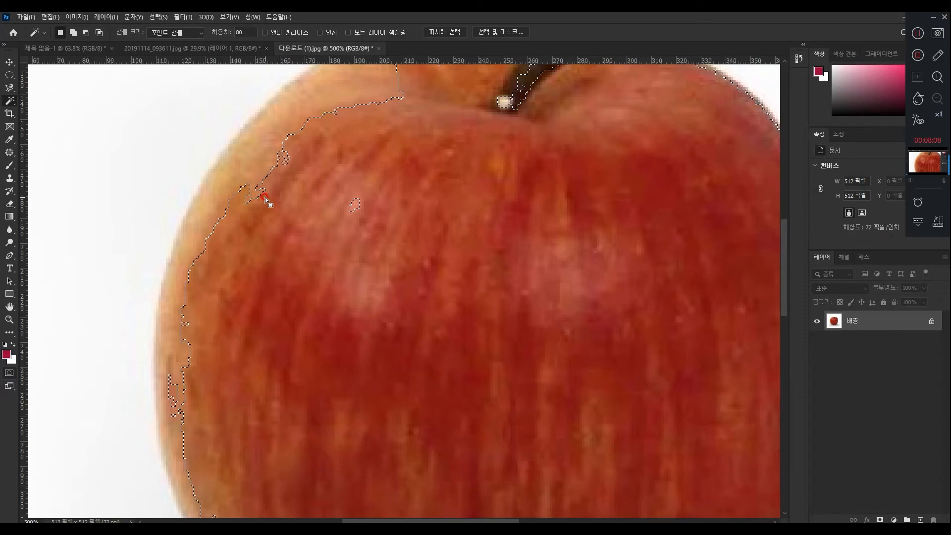
pyautogui.hotkey('ctrl', 'd')
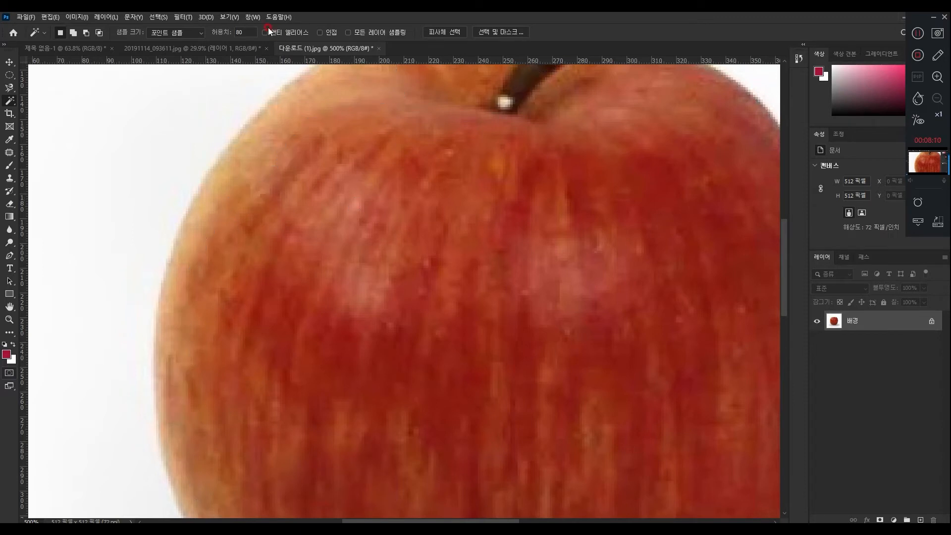
# Turn anti-alias back on, select the apple again to inspect its edge up close, and clear the selection
pyautogui.click(265, 32)
pyautogui.click(232, 240)
pyautogui.moveTo(227, 199); pyautogui.dragTo(266, 240)
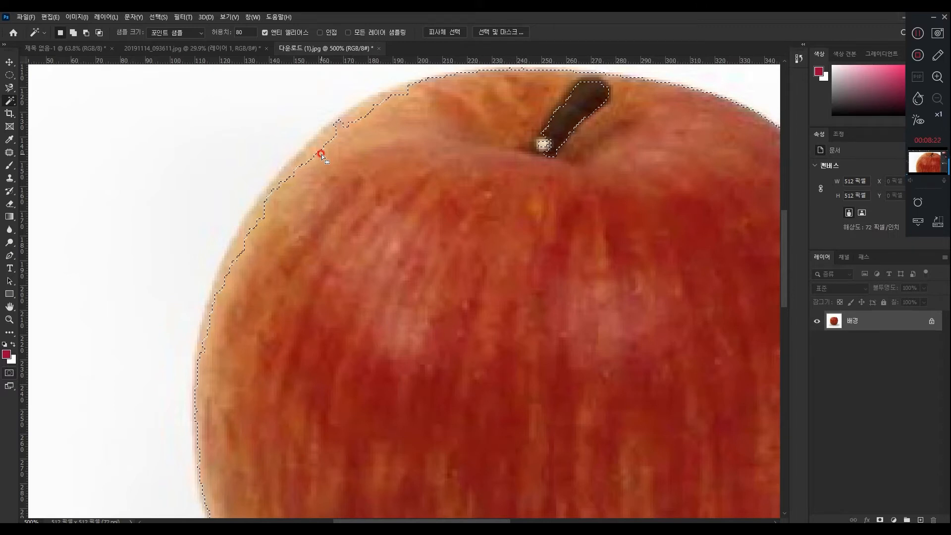
pyautogui.hotkey('ctrl', 'd')
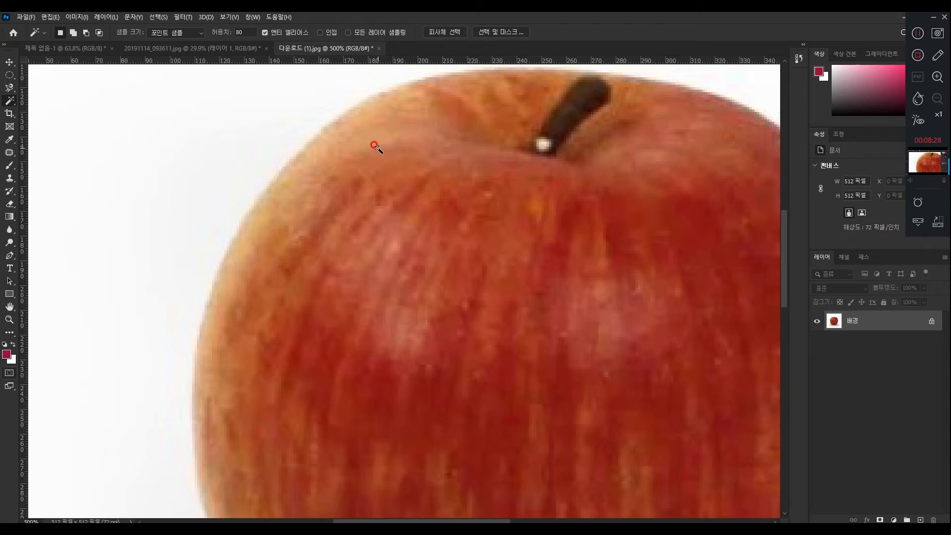
# Select the apple's red area with the Magic Wand, add an empty layer above 배경, and make 배경 the active layer
pyautogui.hotkey('ctrl', '0')
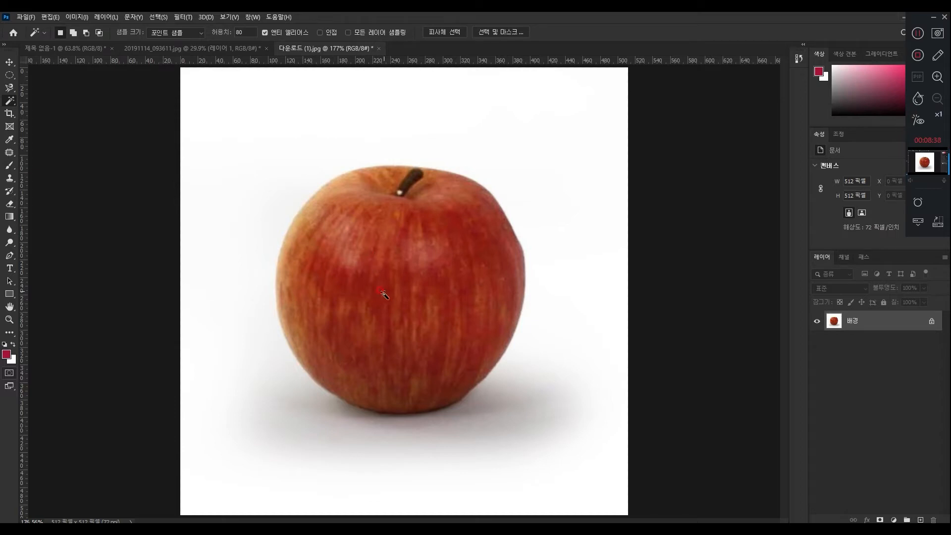
pyautogui.click(400, 293)
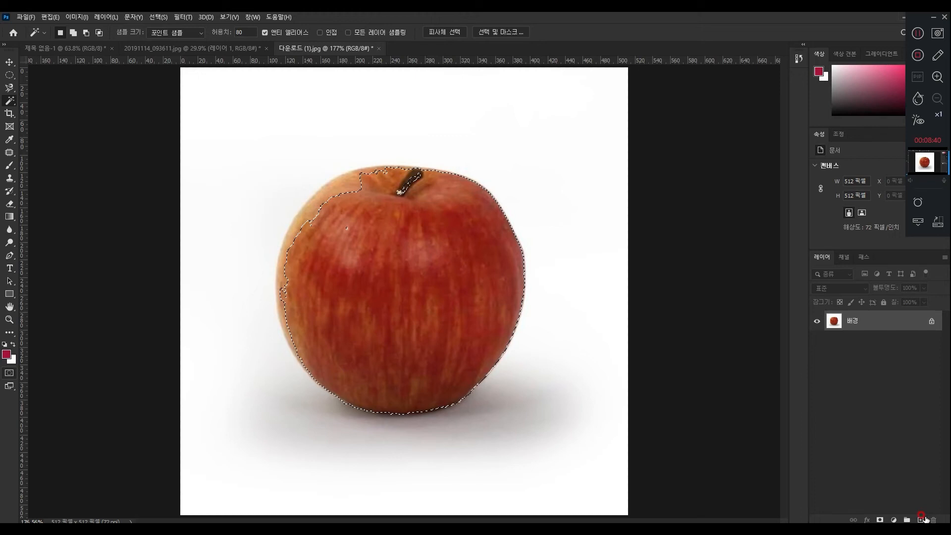
pyautogui.hotkey('ctrl', 'j')
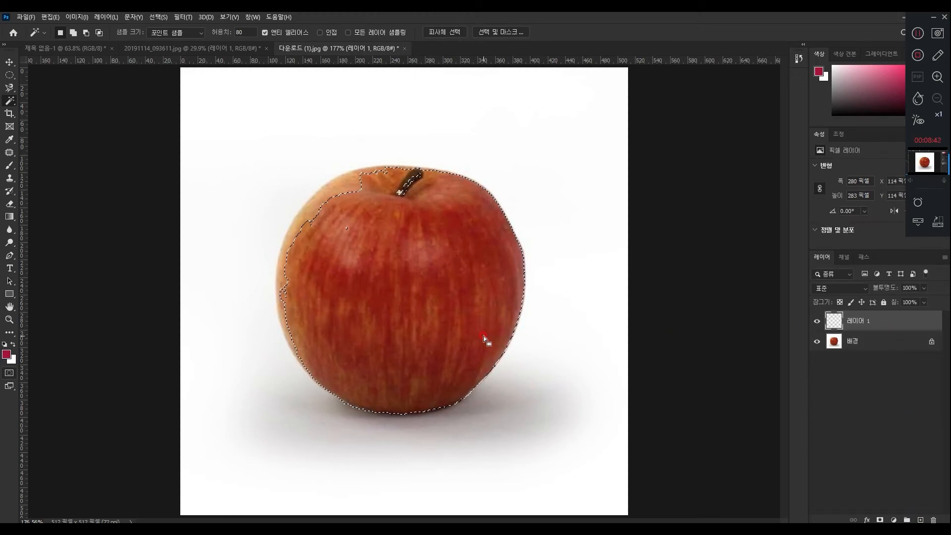
pyautogui.click(855, 341)
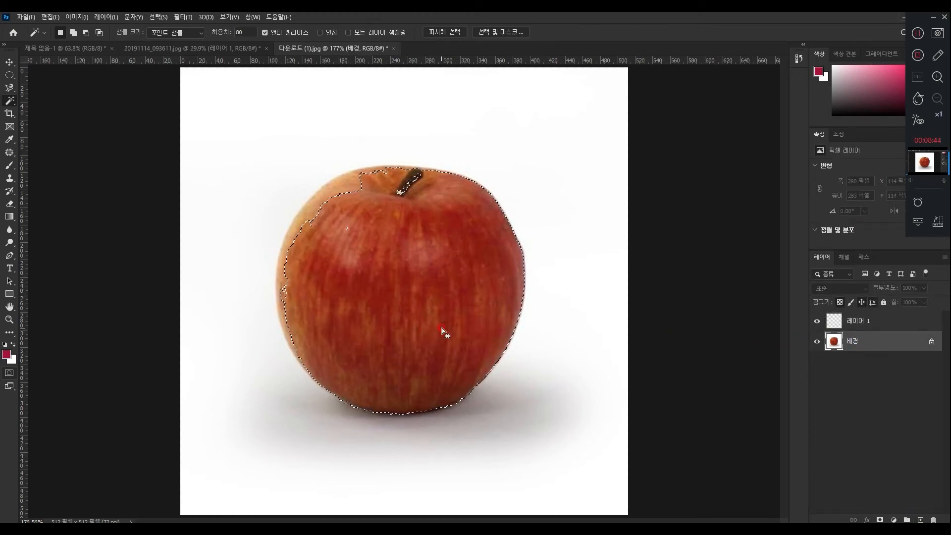
# Paste the copied red apple area onto 레이어 1, and hide 배경 to inspect the cutout before showing it again
pyautogui.click(861, 322)
pyautogui.hotkey('ctrl', 'v')
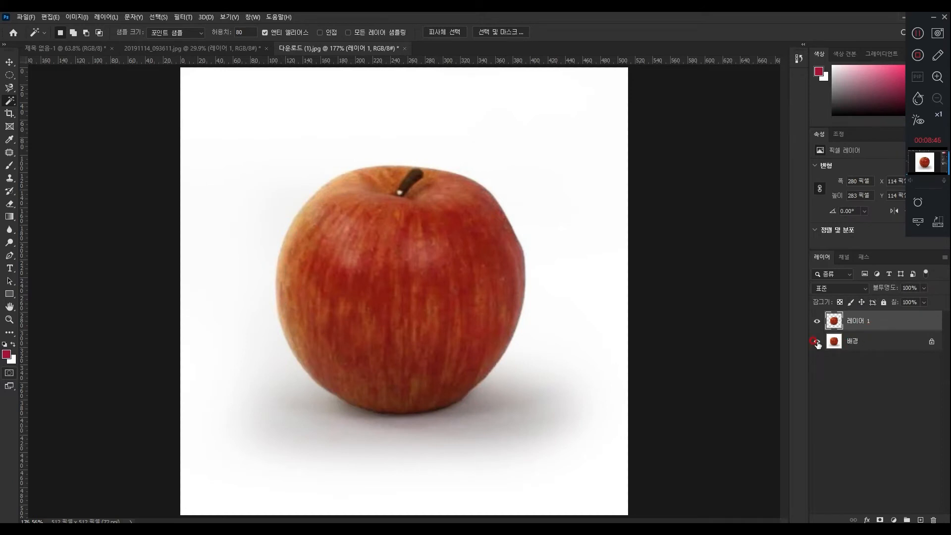
pyautogui.click(817, 342)
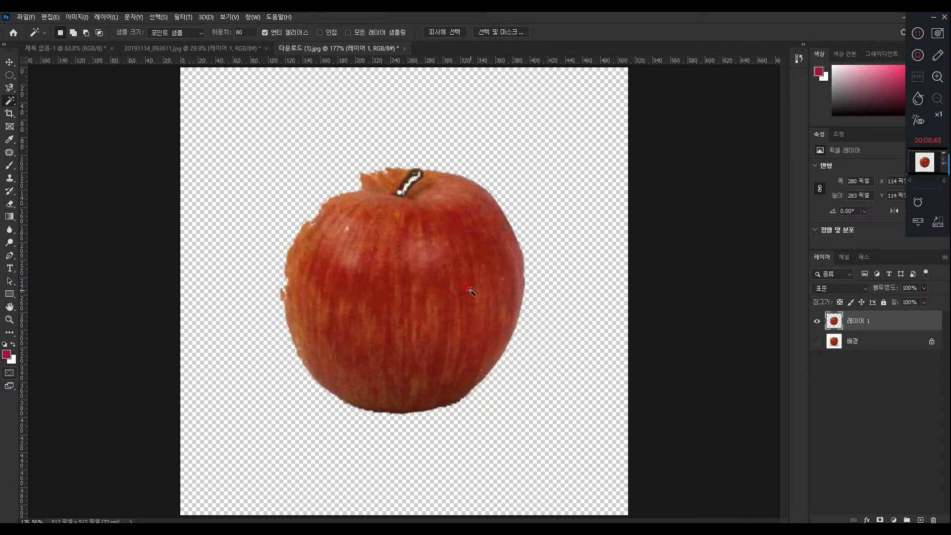
pyautogui.click(816, 341)
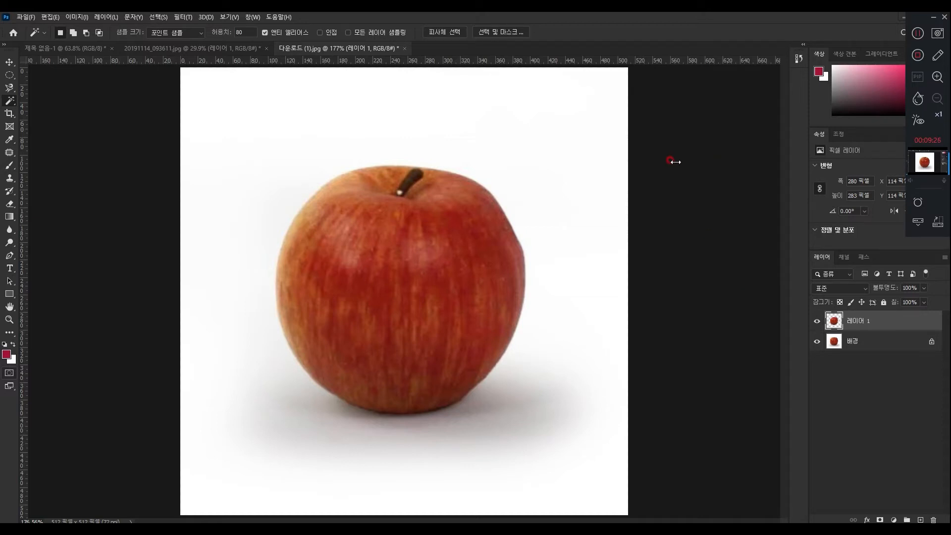
# In the orange tree image 20191114_093611.jpg, select the orange colour across the whole picture with the Magic Wand with Contiguous off
pyautogui.click(10, 88)
pyautogui.click(13, 101)
pyautogui.click(208, 49)
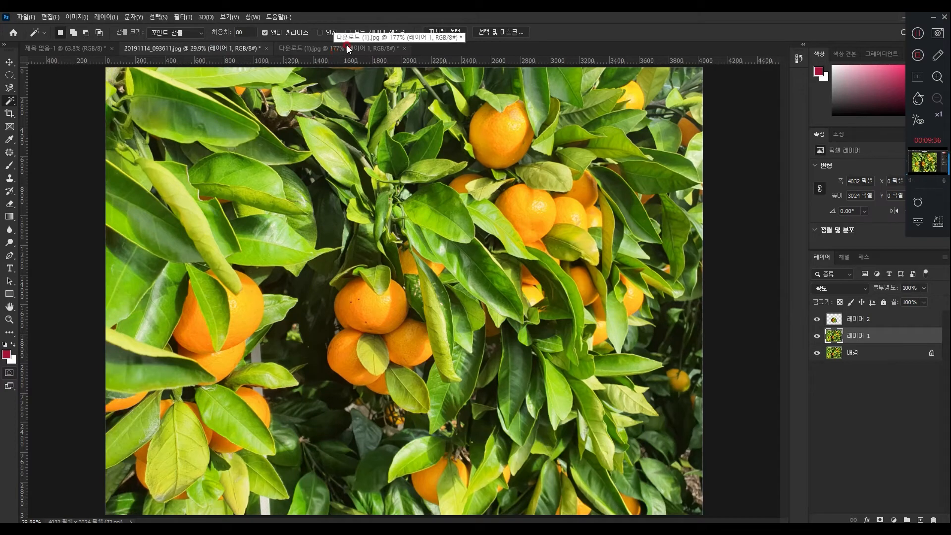
pyautogui.click(319, 32)
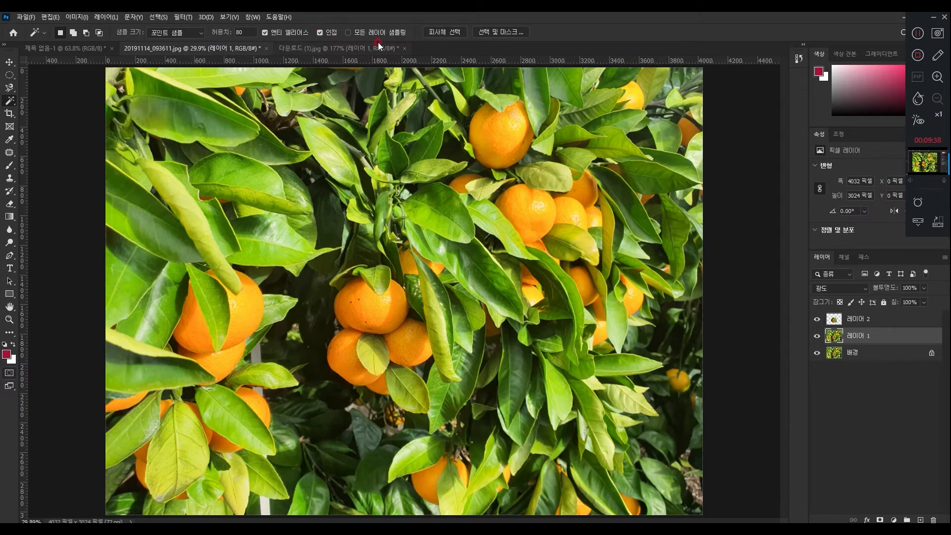
pyautogui.click(320, 32)
pyautogui.click(376, 307)
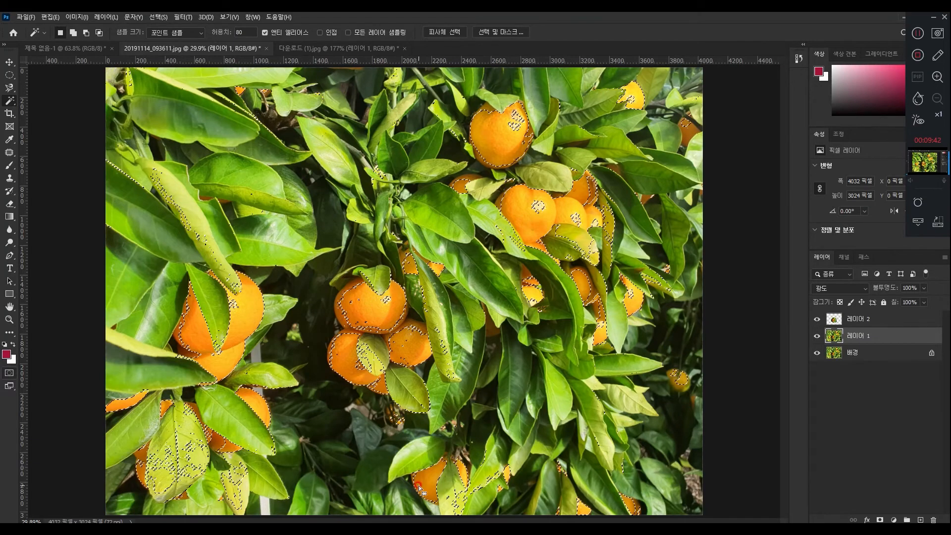
# Clear the selection and select only the upper orange of the central cluster with the Magic Wand with Contiguous on
pyautogui.hotkey('ctrl', 'd')
pyautogui.click(320, 32)
pyautogui.click(380, 309)
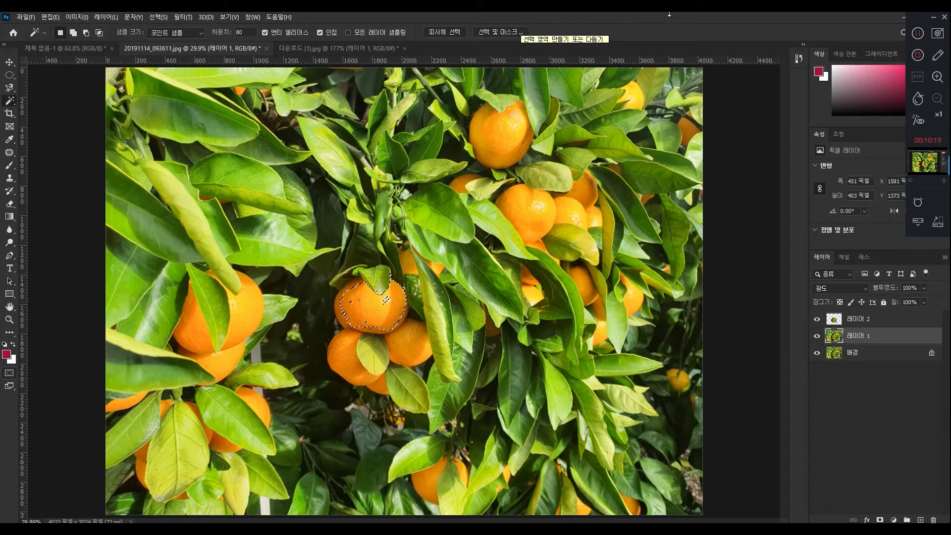
# Return to the apple image 다운로드 (1).jpg and toggle Quick Mask mode with the Move tool active, ending with the mode on
pyautogui.hotkey('ctrl', 'Tab')
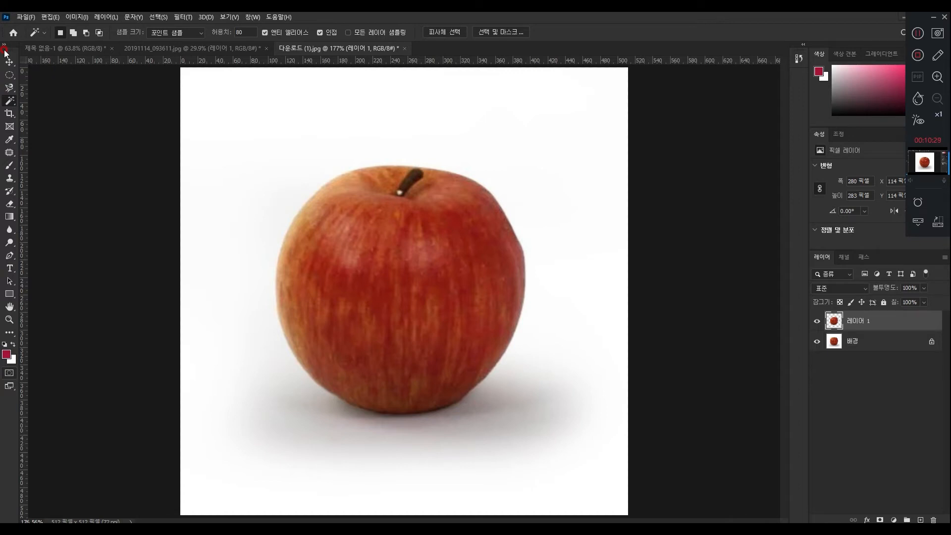
pyautogui.click(10, 370)
pyautogui.click(9, 62)
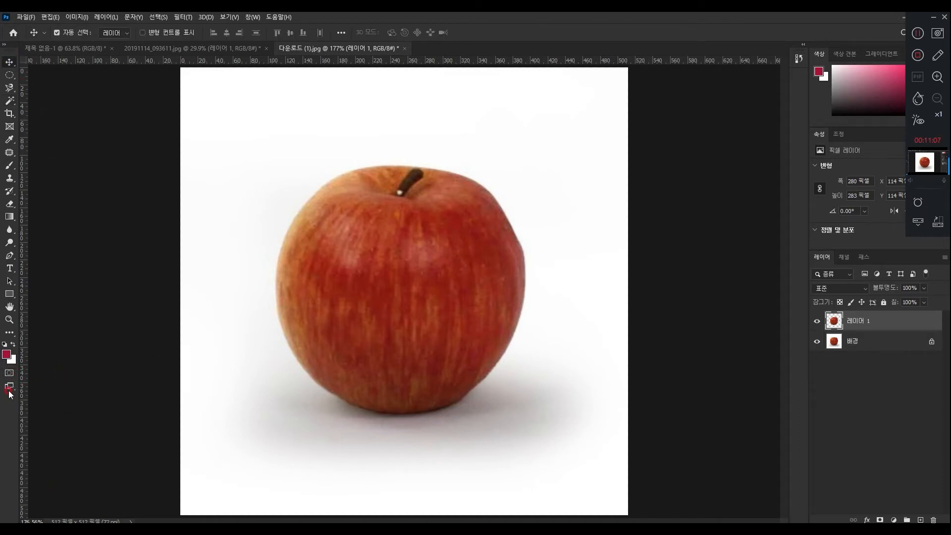
pyautogui.click(10, 373)
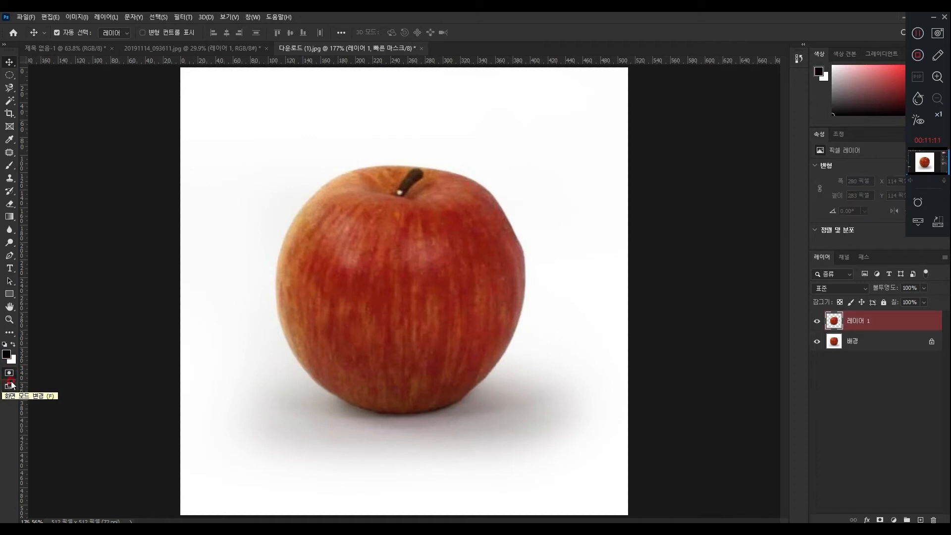
pyautogui.click(8, 373)
pyautogui.click(12, 373)
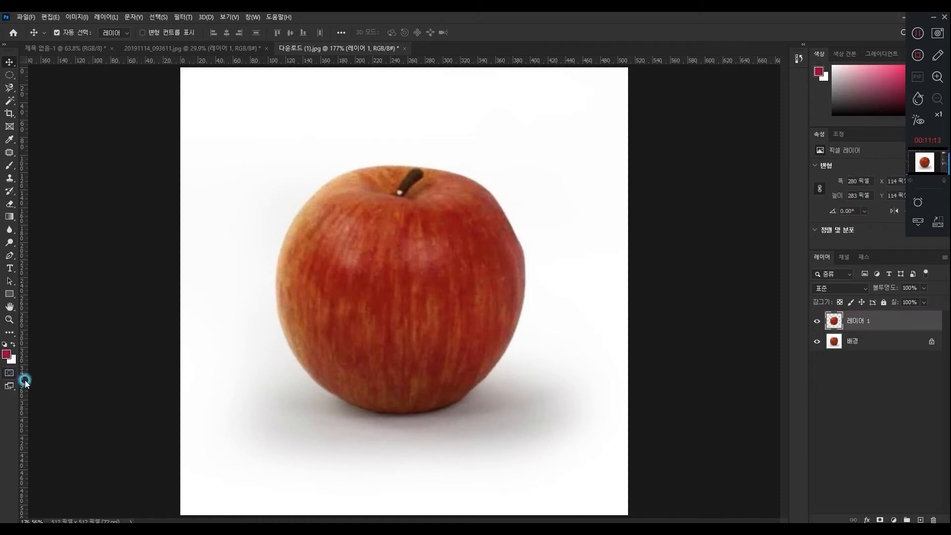
pyautogui.click(12, 373)
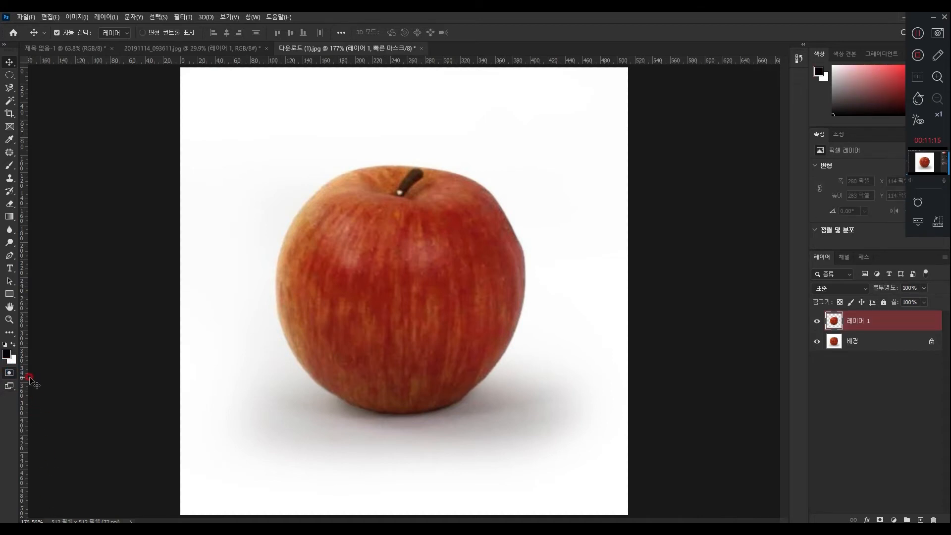
pyautogui.click(934, 77)
pyautogui.click(936, 56)
pyautogui.click(918, 164)
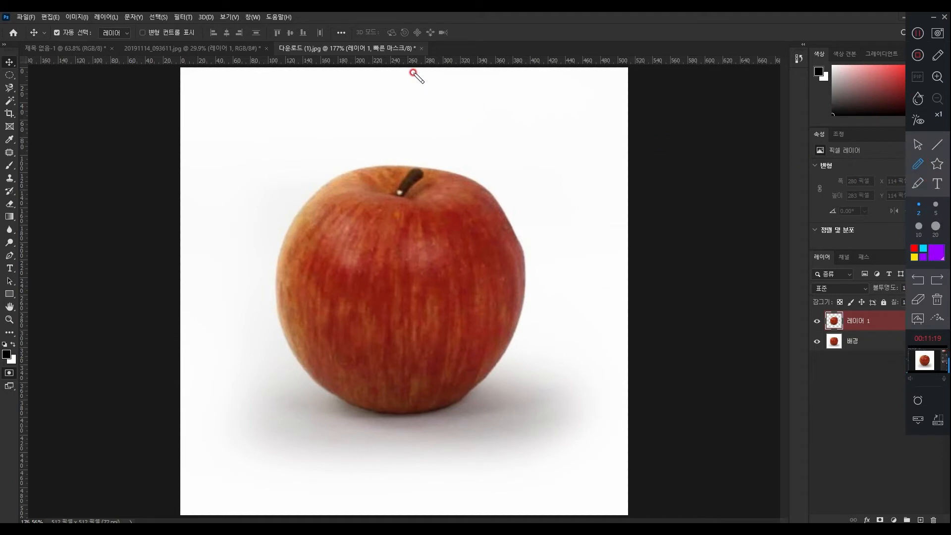
pyautogui.moveTo(342, 55); pyautogui.dragTo(405, 56)
pyautogui.click(918, 145)
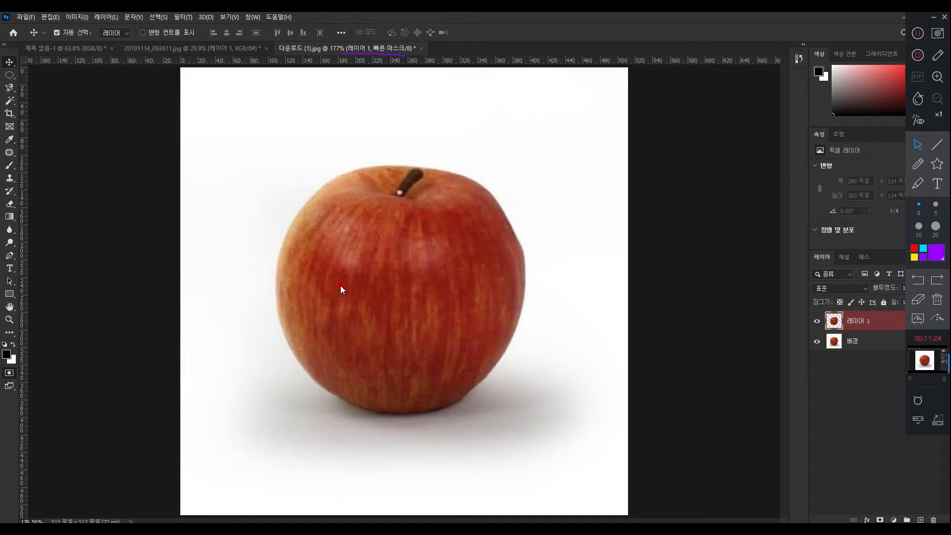
# Switch Quick Mask mode off and on once more, and delete 레이어 1 from the apple image
pyautogui.click(9, 372)
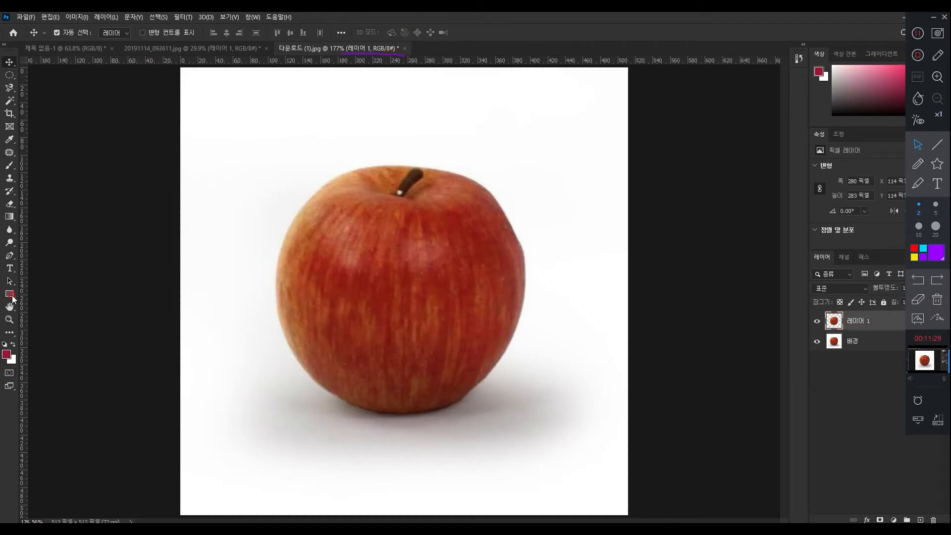
pyautogui.click(9, 372)
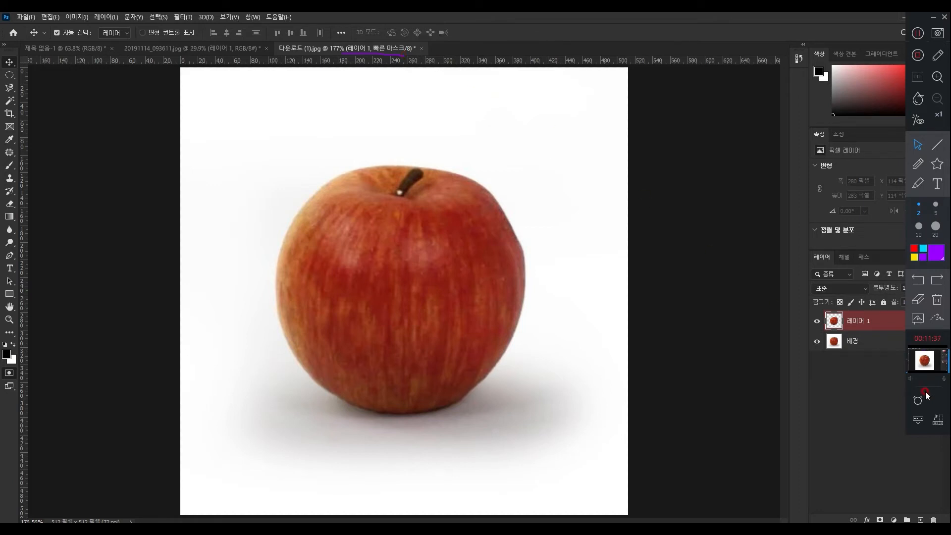
pyautogui.click(868, 342)
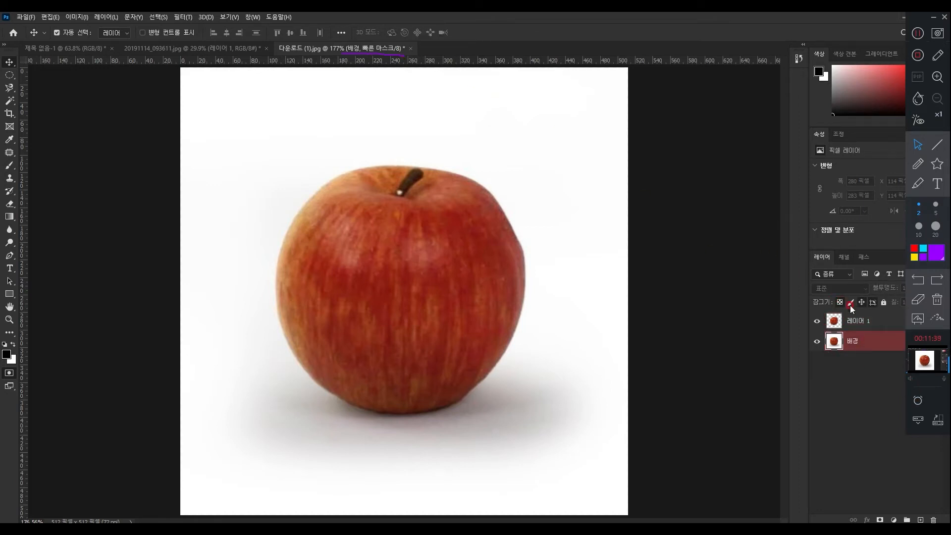
pyautogui.click(858, 319)
pyautogui.press('Delete')
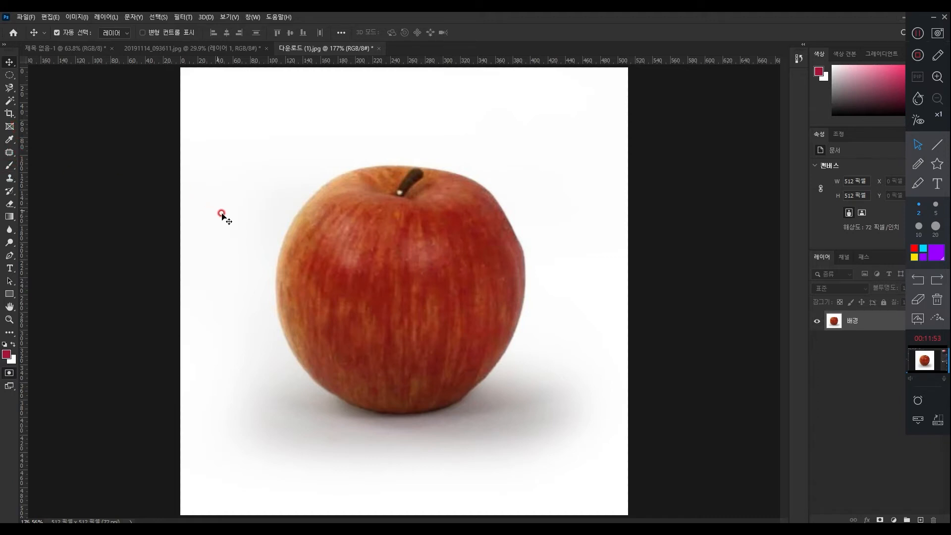
# Paint over the whole apple with the Brush in Quick Mask mode and exit the mode to turn it into a selection
pyautogui.press('b')
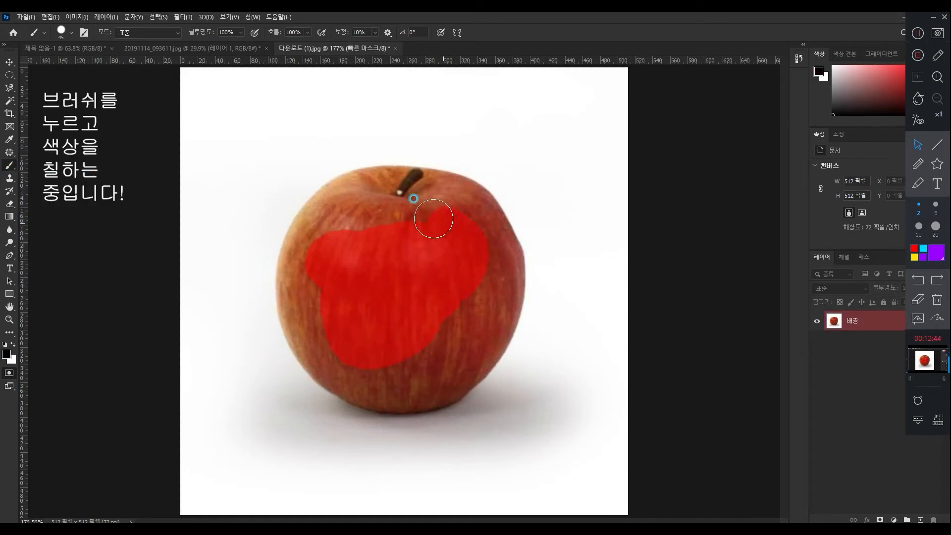
pyautogui.moveTo(435, 212)
pyautogui.mouseDown()
pyautogui.moveTo(426, 196)
pyautogui.moveTo(465, 209)
pyautogui.moveTo(467, 198)
pyautogui.moveTo(384, 188)
pyautogui.moveTo(326, 215)
pyautogui.moveTo(300, 245)
pyautogui.moveTo(293, 293)
pyautogui.moveTo(306, 349)
pyautogui.mouseUp()
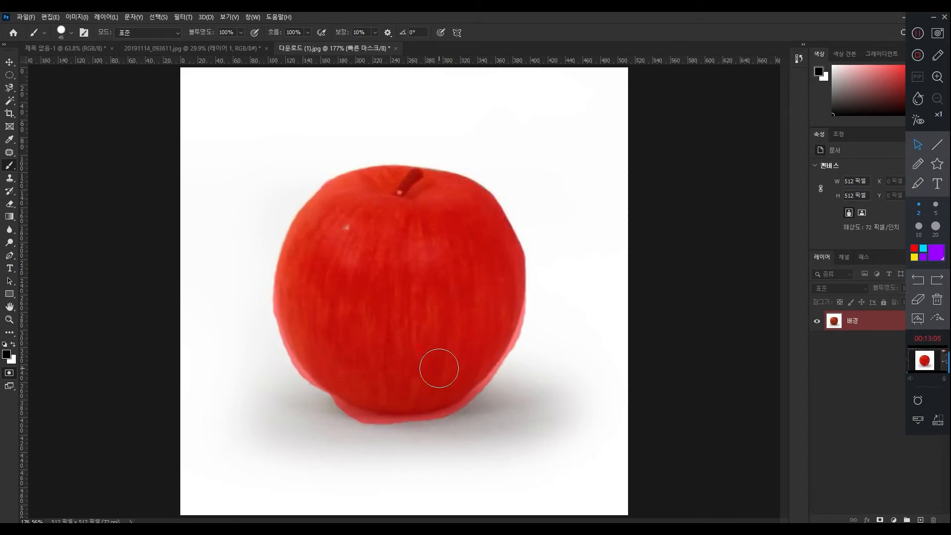
pyautogui.press('q')
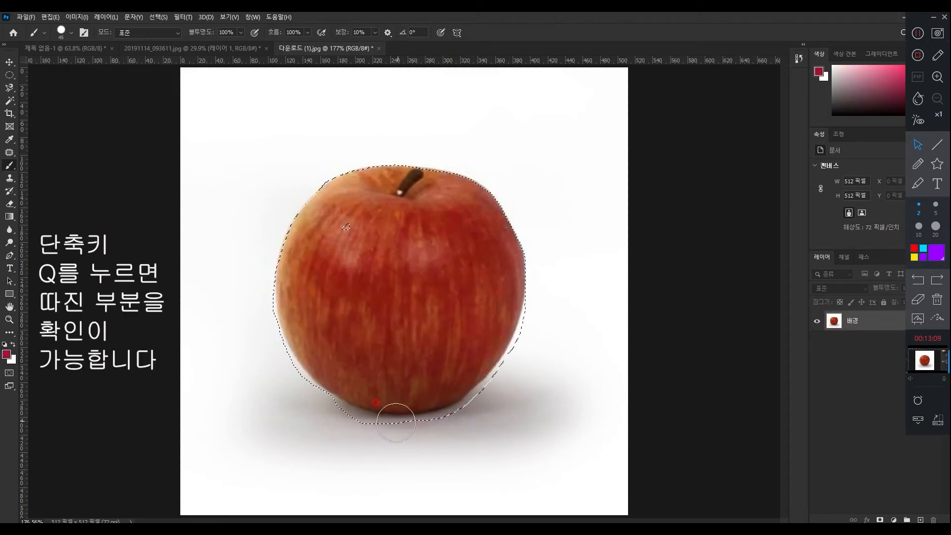
# Toggle Quick Mask mode to compare the painted mask with the selection outline, ending with the mask shown
pyautogui.press('q')
pyautogui.press('q')
pyautogui.press('q')
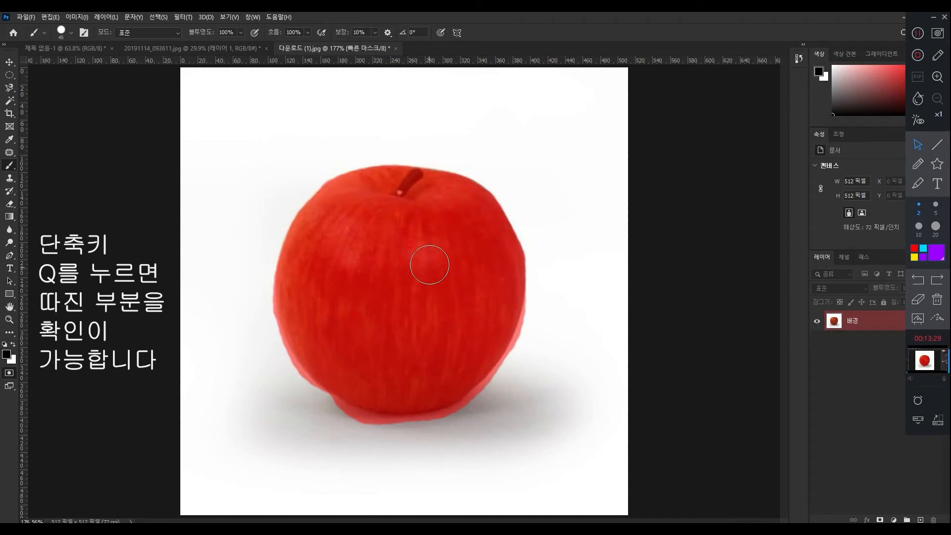
# Add an empty layer above 배경 and paste the apple selected through the quick mask onto it
pyautogui.click(919, 520)
pyautogui.click(852, 347)
pyautogui.press('q')
pyautogui.press('q')
pyautogui.click(862, 321)
pyautogui.hotkey('ctrl', 'v')
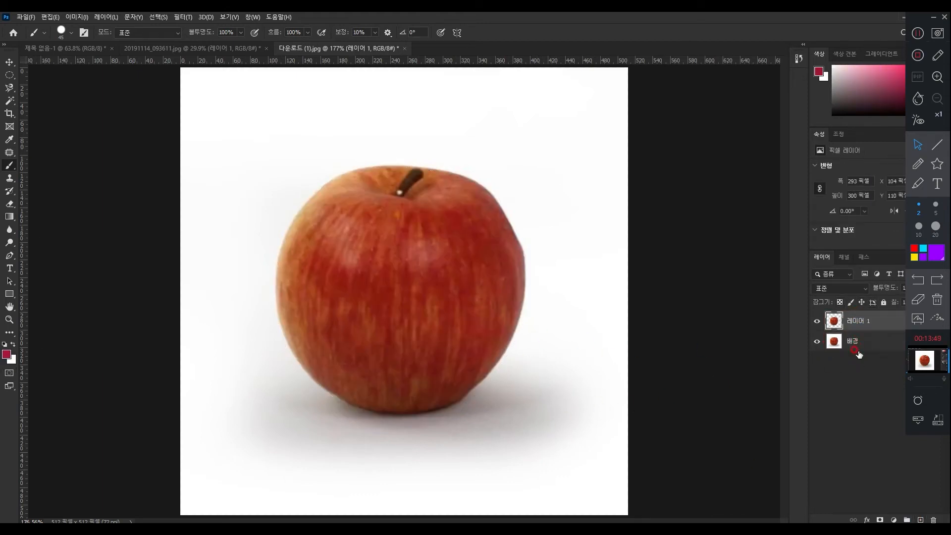
# Hide and reshow 배경 to inspect the apple cutout, and delete the pasted 레이어 1
pyautogui.click(817, 341)
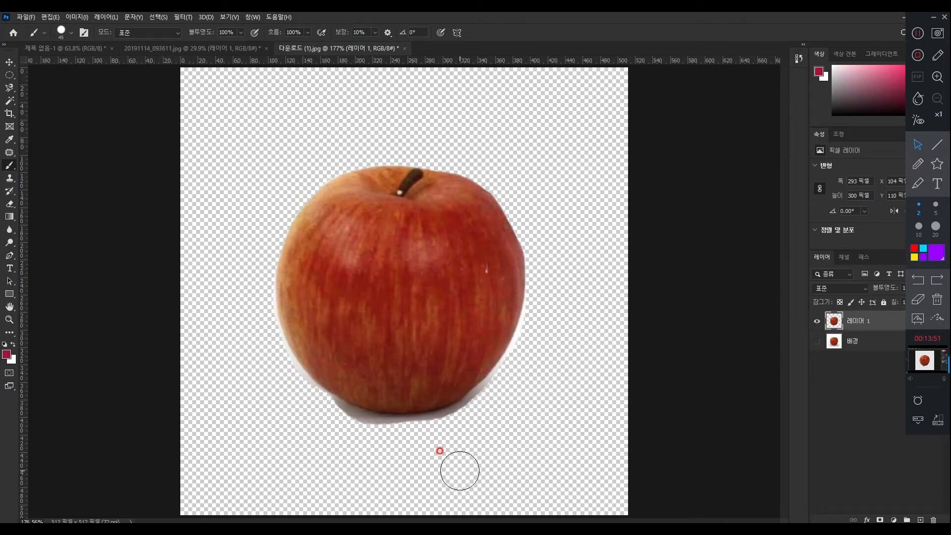
pyautogui.click(817, 341)
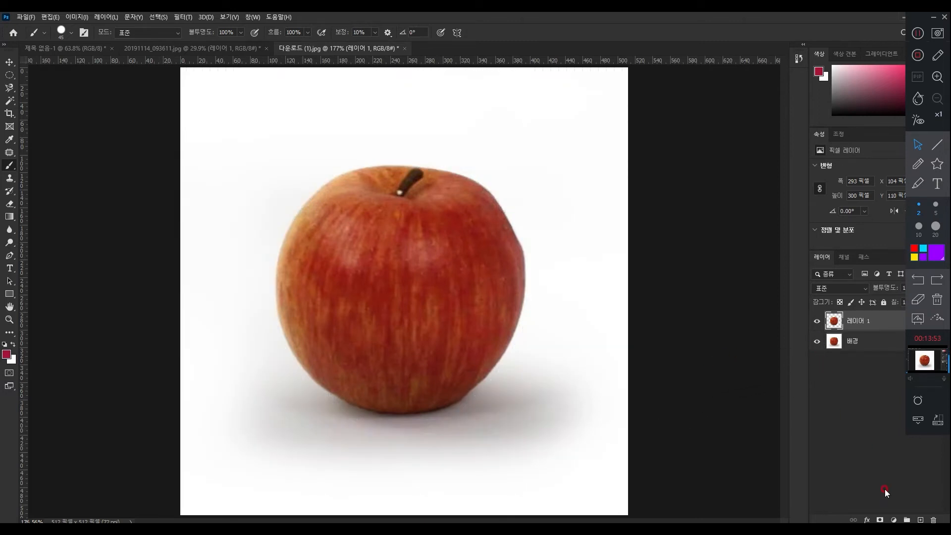
pyautogui.click(858, 319)
pyautogui.press('Delete')
# Paint a patch in the middle of the apple in Quick Mask mode, and convert it to a selection with the Move tool active
pyautogui.click(9, 373)
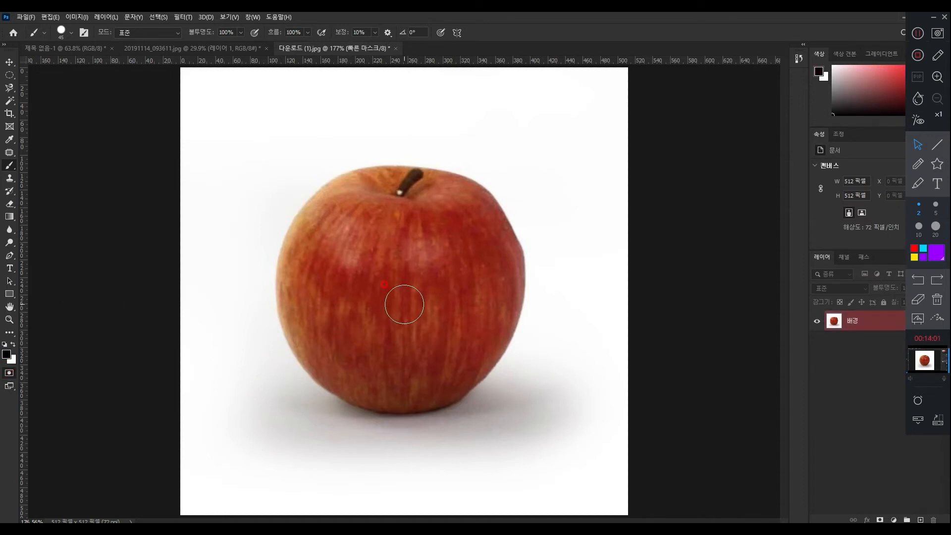
pyautogui.moveTo(365, 314)
pyautogui.mouseDown()
pyautogui.moveTo(426, 316)
pyautogui.moveTo(431, 328)
pyautogui.moveTo(366, 321)
pyautogui.moveTo(354, 340)
pyautogui.moveTo(446, 317)
pyautogui.mouseUp()
pyautogui.click(9, 63)
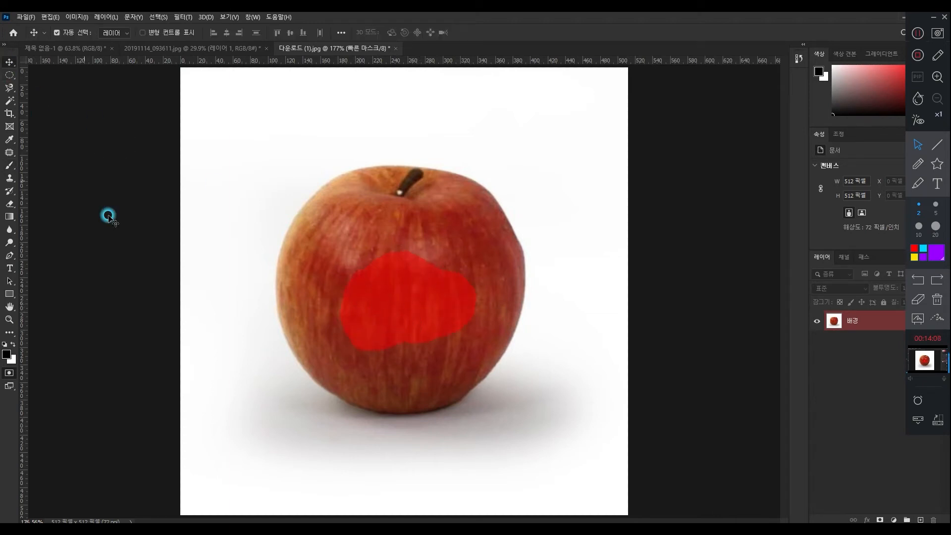
pyautogui.click(9, 372)
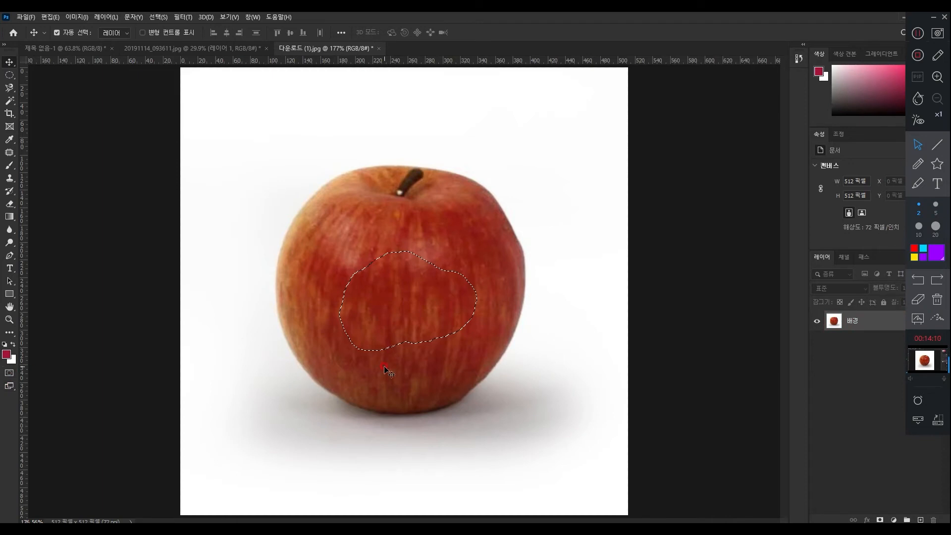
# Re-enter Quick Mask mode and try marking the apple with the Move tool instead of the Brush
pyautogui.press('b')
pyautogui.click(11, 372)
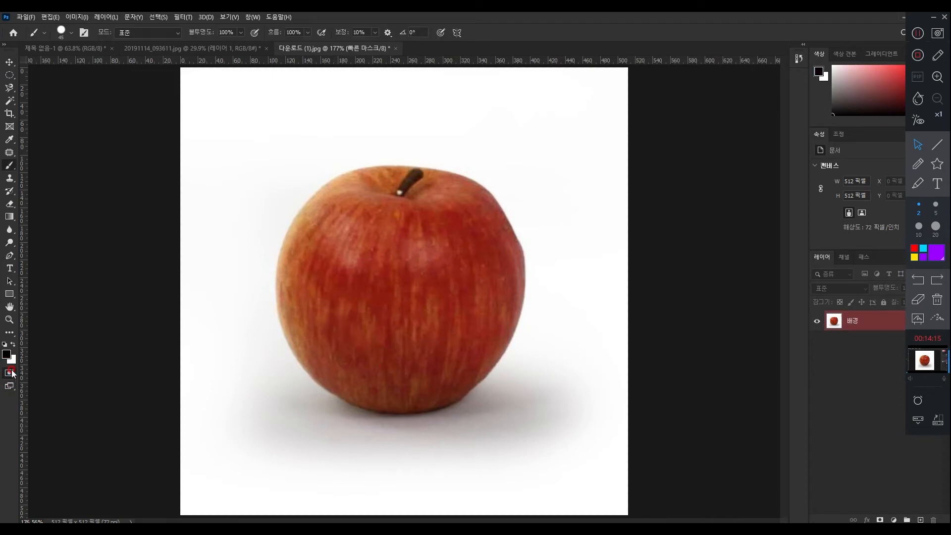
pyautogui.click(9, 64)
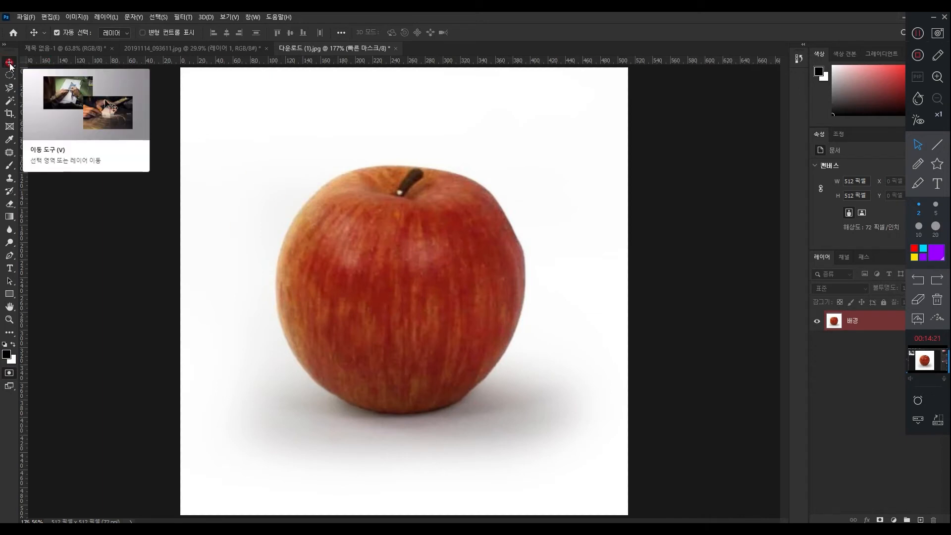
pyautogui.click(418, 262)
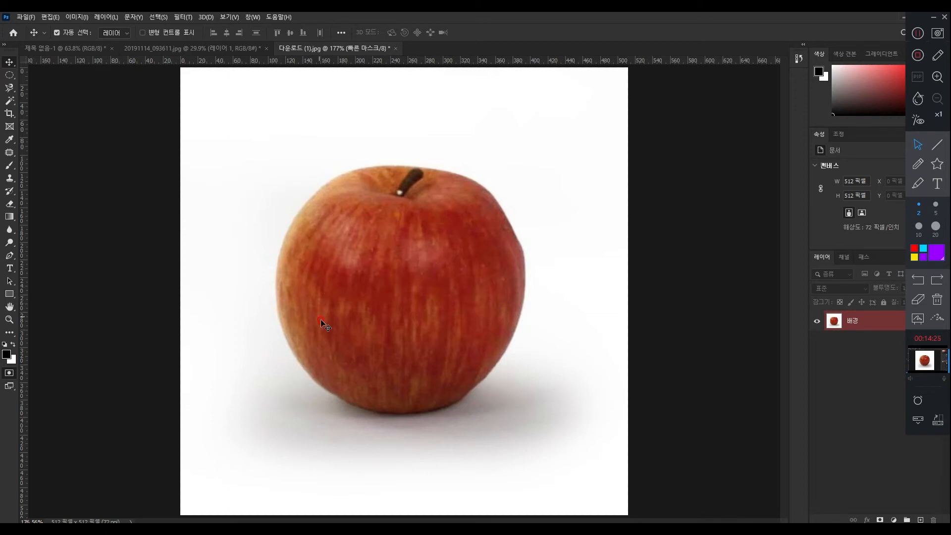
# Paint four separate dabs on the apple with the Brush in Quick Mask mode and join them into one larger patch
pyautogui.click(9, 165)
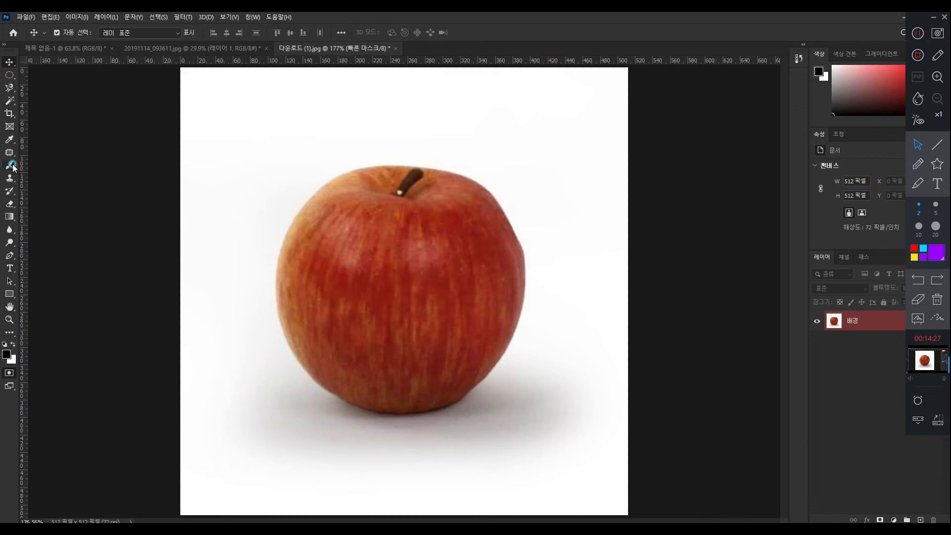
pyautogui.click(341, 272)
pyautogui.click(385, 290)
pyautogui.click(452, 260)
pyautogui.click(435, 307)
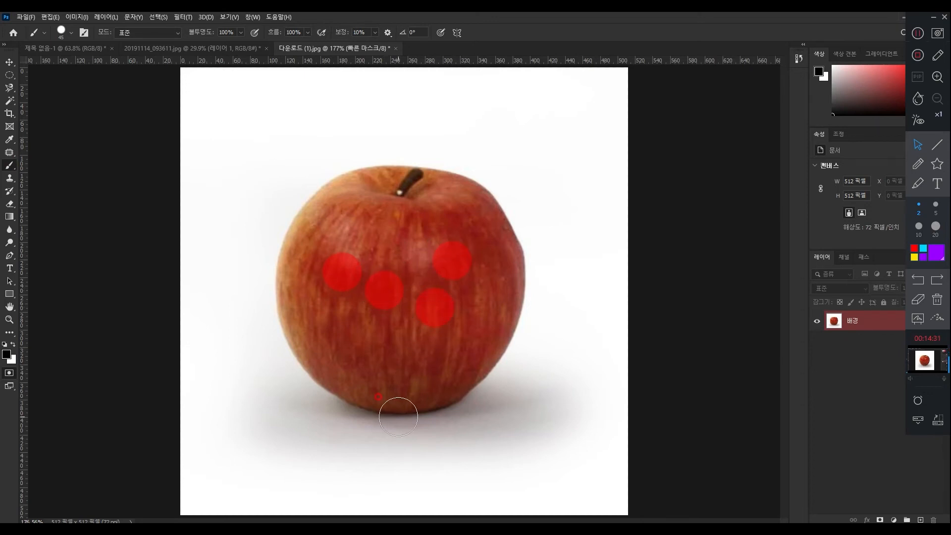
pyautogui.moveTo(467, 251)
pyautogui.mouseDown()
pyautogui.moveTo(431, 259)
pyautogui.moveTo(401, 289)
pyautogui.moveTo(447, 298)
pyautogui.mouseUp()
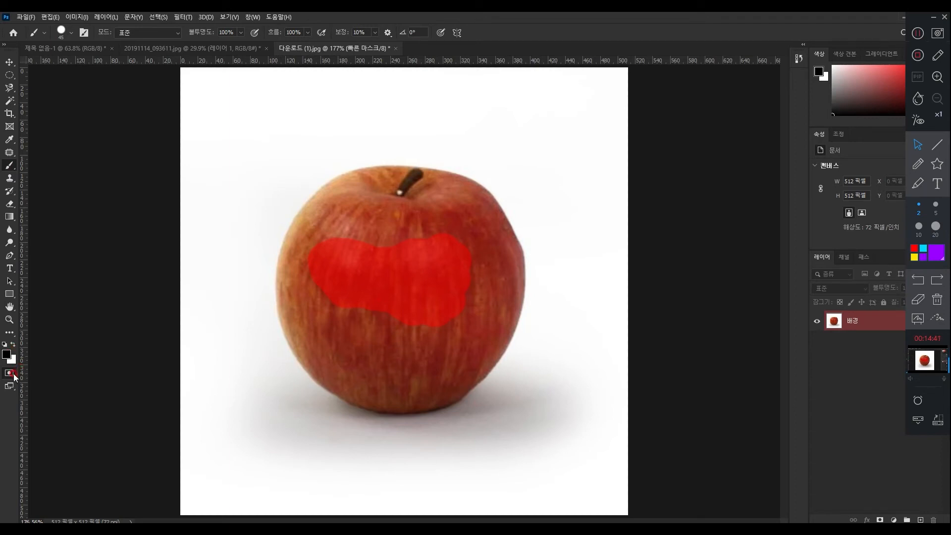
pyautogui.moveTo(418, 308)
pyautogui.mouseDown()
pyautogui.moveTo(396, 315)
pyautogui.moveTo(440, 296)
pyautogui.moveTo(402, 302)
pyautogui.mouseUp()
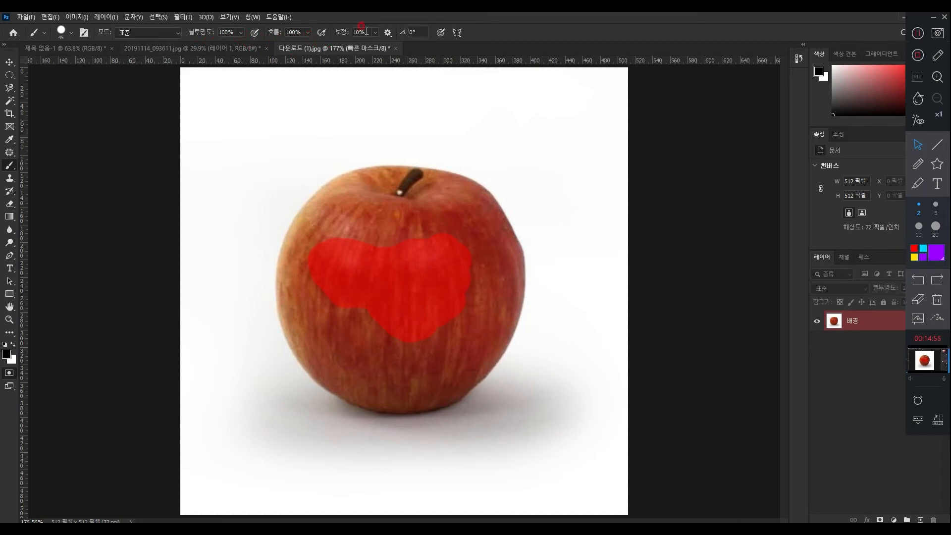
# Set the Brush to 44 px with 51% hardness and paint soft dabs extending the Quick Mask patch toward the apple's upper-left area
pyautogui.click(177, 33)
pyautogui.click(178, 33)
pyautogui.click(74, 32)
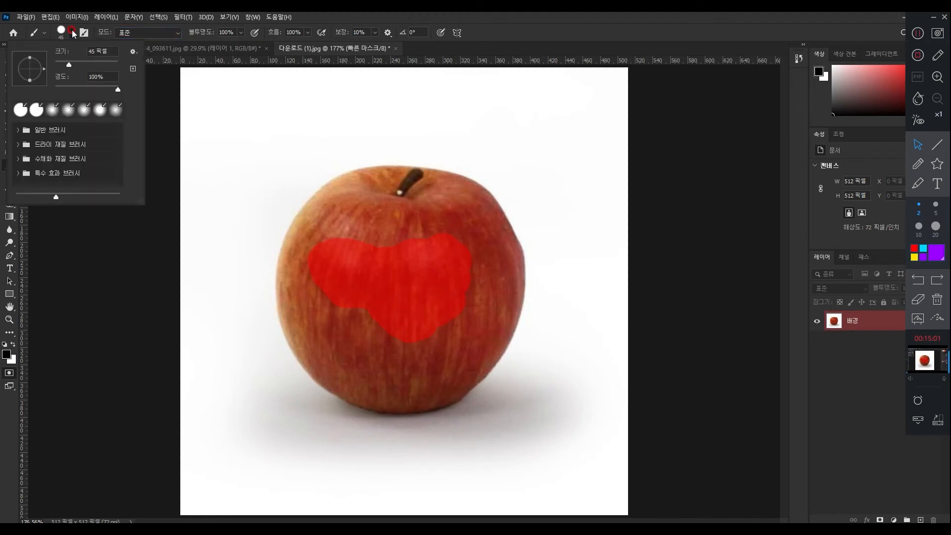
pyautogui.moveTo(68, 63)
pyautogui.mouseDown()
pyautogui.moveTo(101, 63)
pyautogui.moveTo(68, 63)
pyautogui.mouseUp()
pyautogui.moveTo(83, 97); pyautogui.dragTo(87, 93)
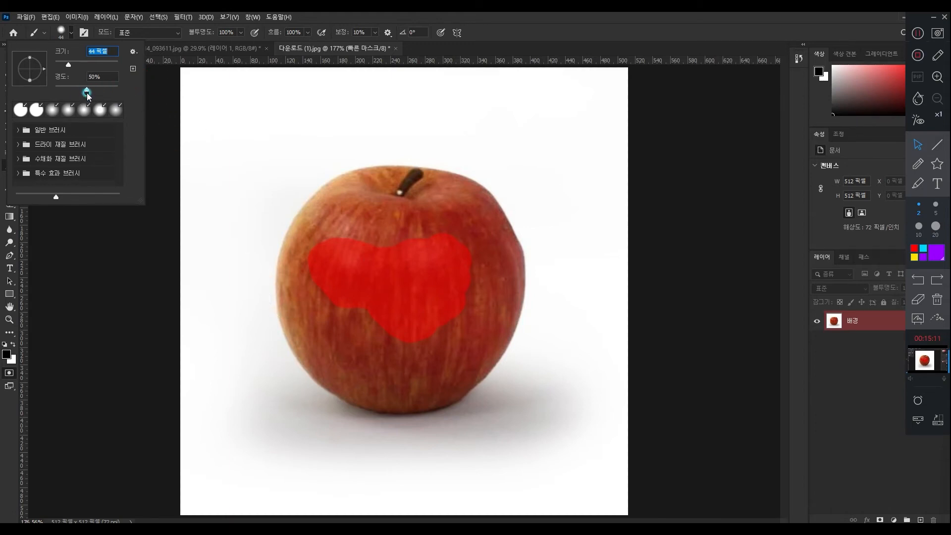
pyautogui.click(338, 282)
pyautogui.click(360, 227)
pyautogui.click(342, 244)
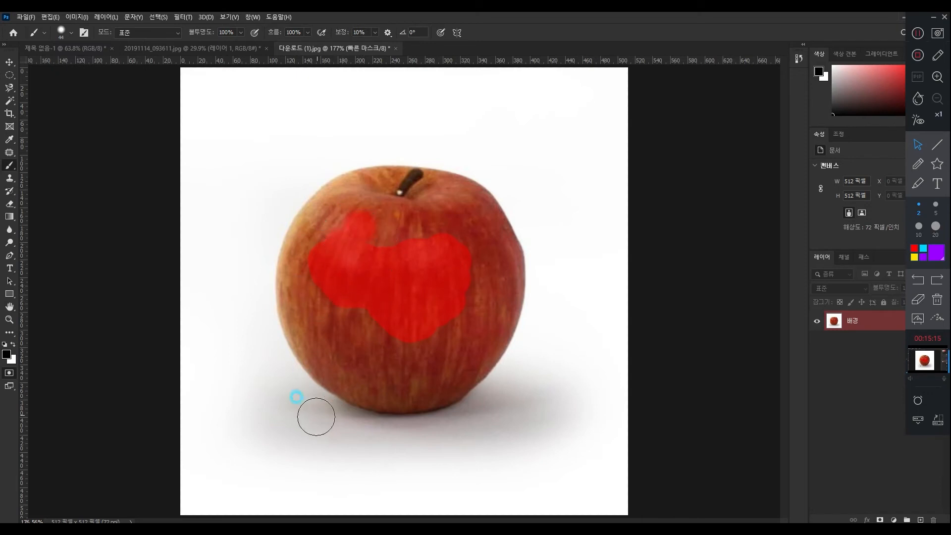
# Paint soft-edged Quick Mask strokes along the apple's left edge, joining them to the central patch
pyautogui.hotkey('ctrl', '+')
pyautogui.moveTo(291, 282); pyautogui.dragTo(371, 295)
pyautogui.hotkey('ctrl', '+')
pyautogui.hotkey('ctrl', '+')
pyautogui.hotkey('ctrl', '+')
pyautogui.click(297, 292)
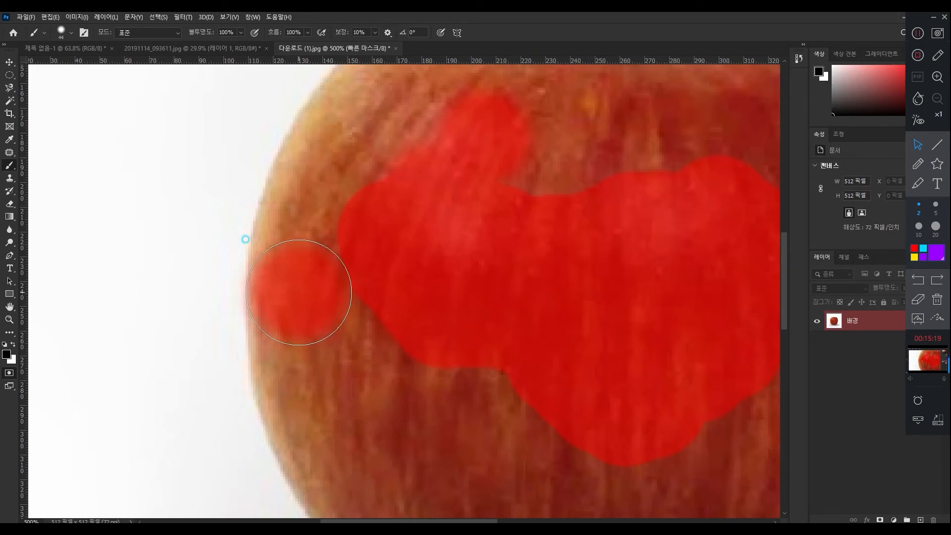
pyautogui.moveTo(312, 268)
pyautogui.mouseDown()
pyautogui.moveTo(319, 248)
pyautogui.moveTo(340, 244)
pyautogui.moveTo(314, 218)
pyautogui.mouseUp()
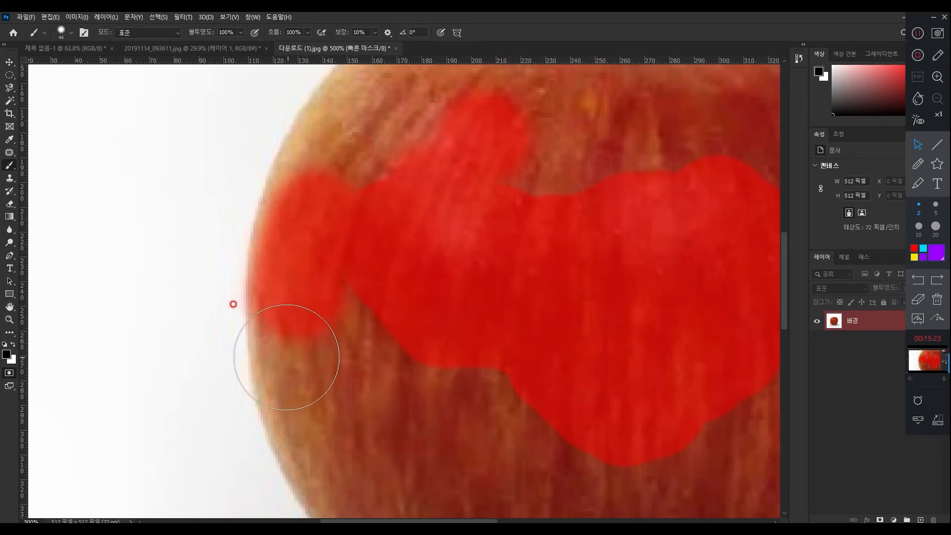
pyautogui.click(304, 344)
pyautogui.click(313, 403)
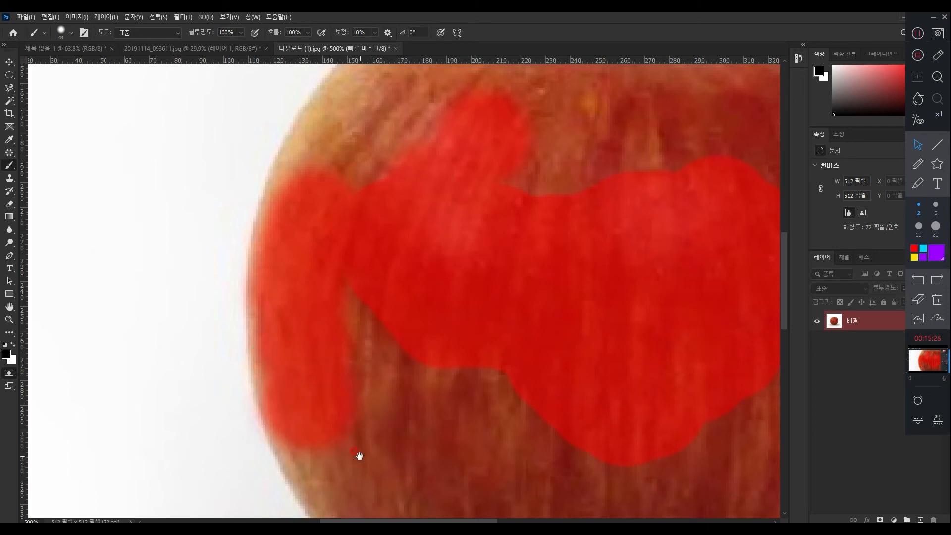
# Continue the soft Quick Mask strokes along the apple's lower-left edge
pyautogui.moveTo(357, 452); pyautogui.dragTo(316, 347)
pyautogui.click(286, 344)
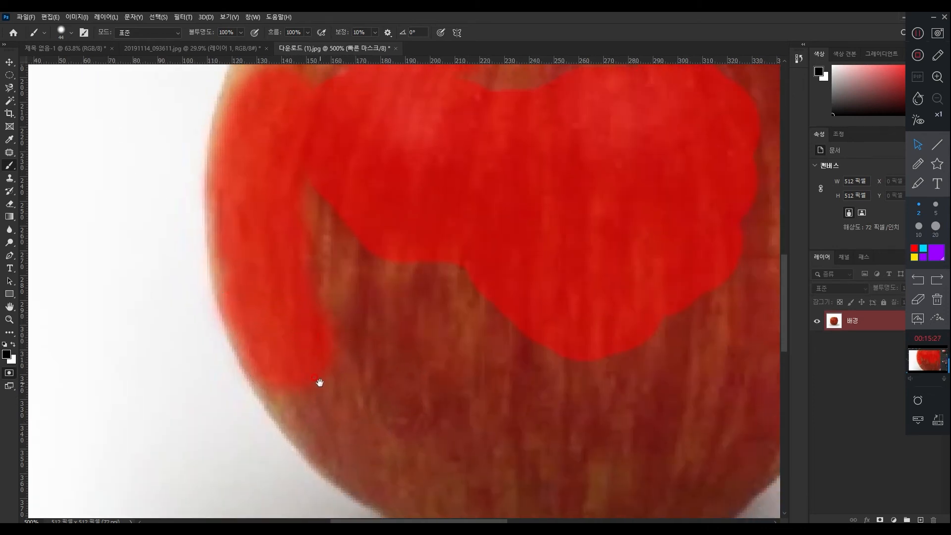
pyautogui.click(316, 387)
pyautogui.moveTo(319, 392)
pyautogui.mouseDown()
pyautogui.moveTo(333, 416)
pyautogui.moveTo(367, 431)
pyautogui.mouseUp()
pyautogui.hotkey('ctrl', '0')
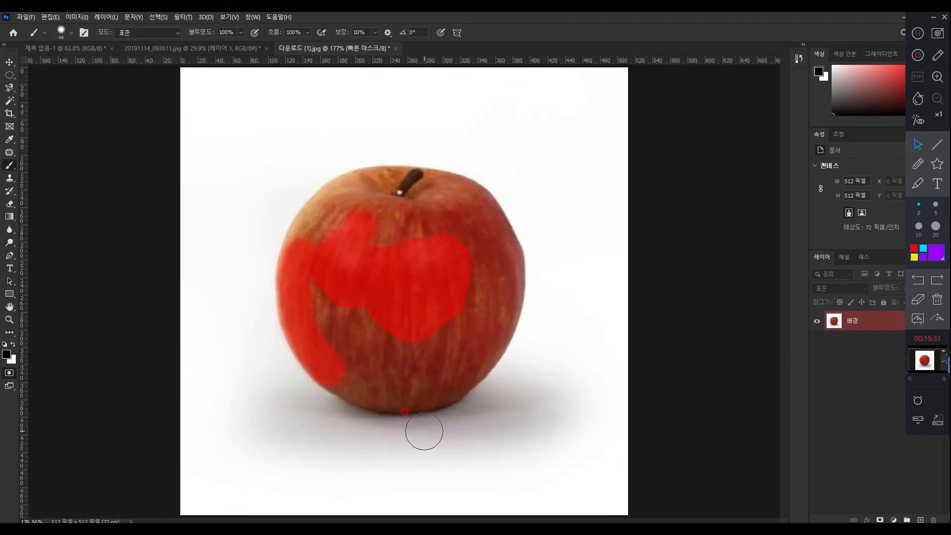
# Convert the mask to a selection, re-enter Quick Mask to add a soft dab at the apple's upper-left edge, and convert it again
pyautogui.press('q')
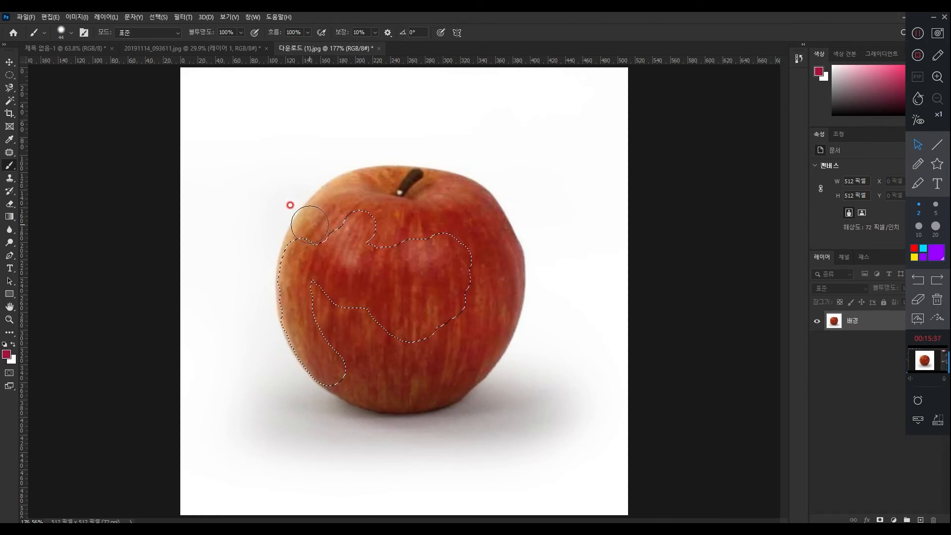
pyautogui.press('q')
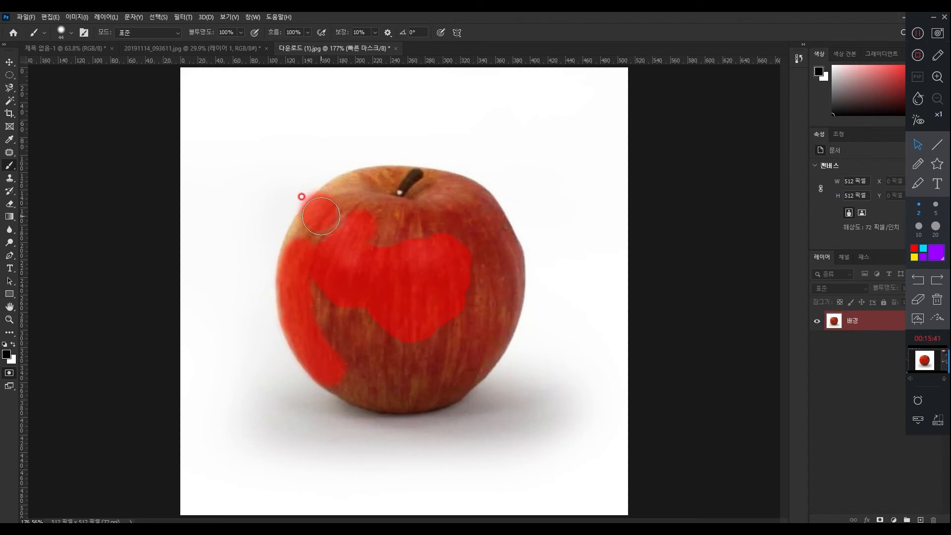
pyautogui.press('q')
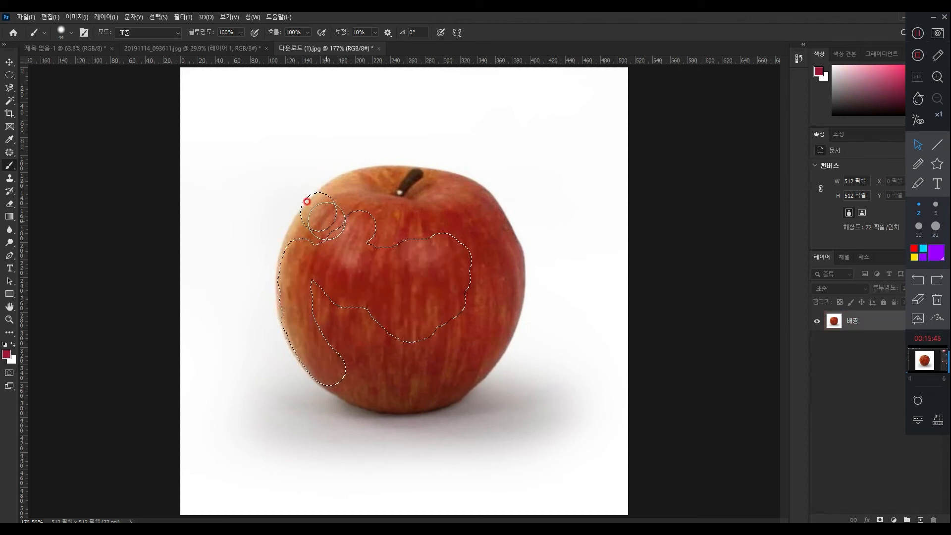
# Set the Brush hardness to 100% and add another Quick Mask dab to the selection at the apple's upper-left edge
pyautogui.click(71, 33)
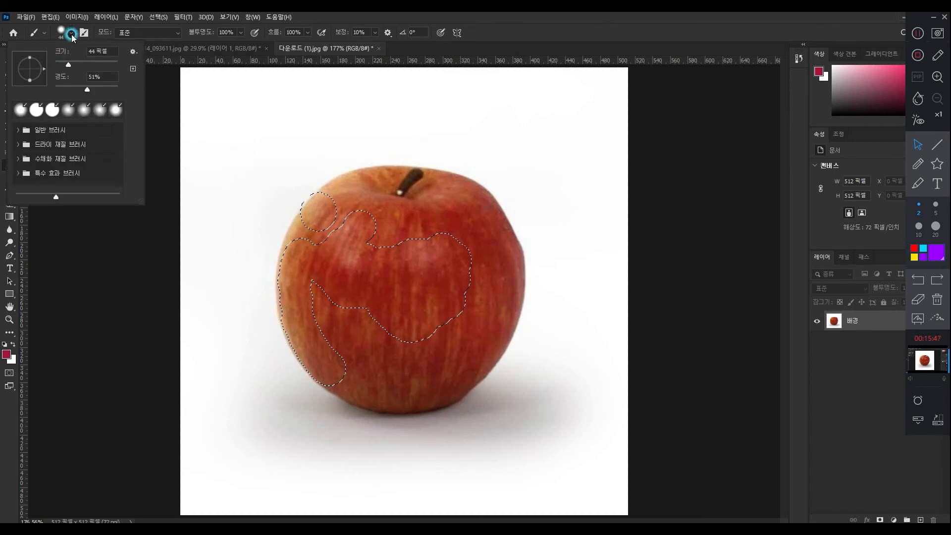
pyautogui.moveTo(88, 89); pyautogui.dragTo(143, 90)
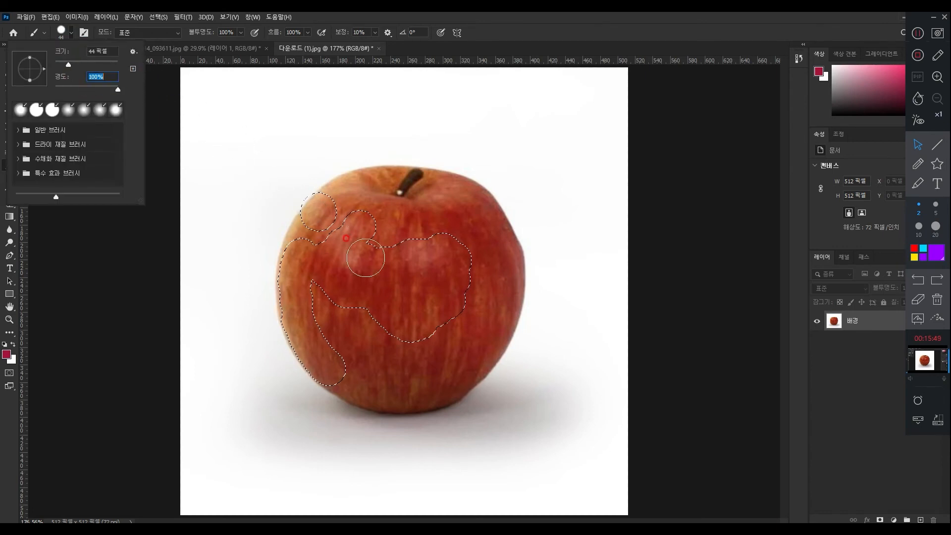
pyautogui.click(453, 178)
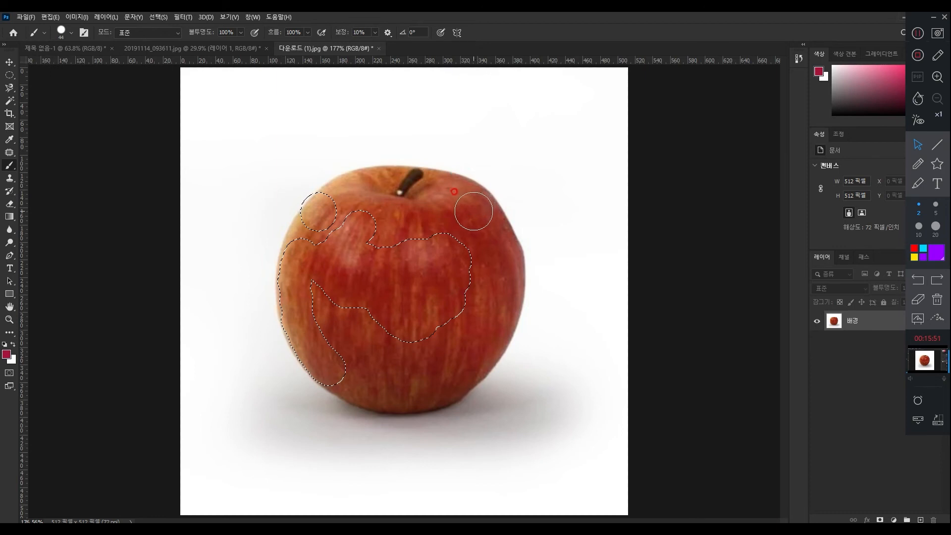
pyautogui.press('q')
pyautogui.press('q')
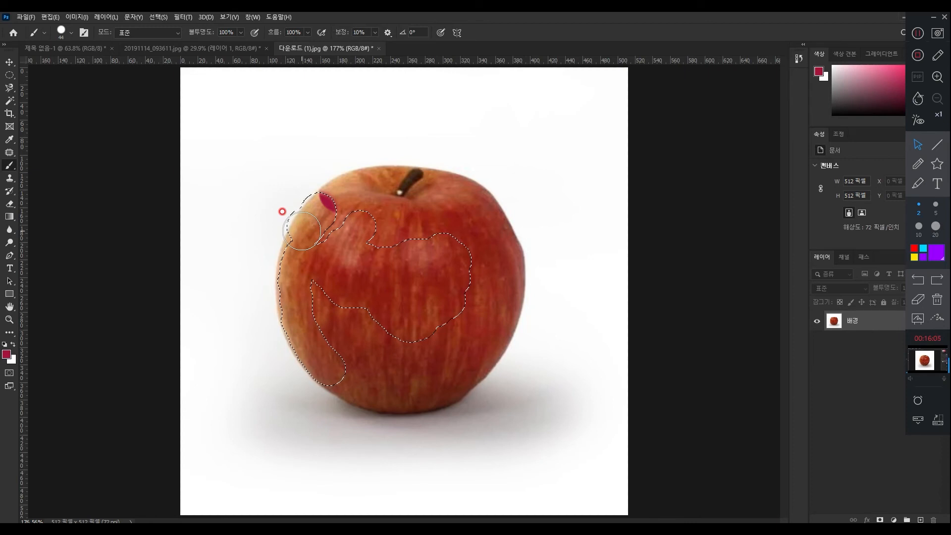
# Examine the Brush's size, hardness and opacity controls
pyautogui.click(62, 32)
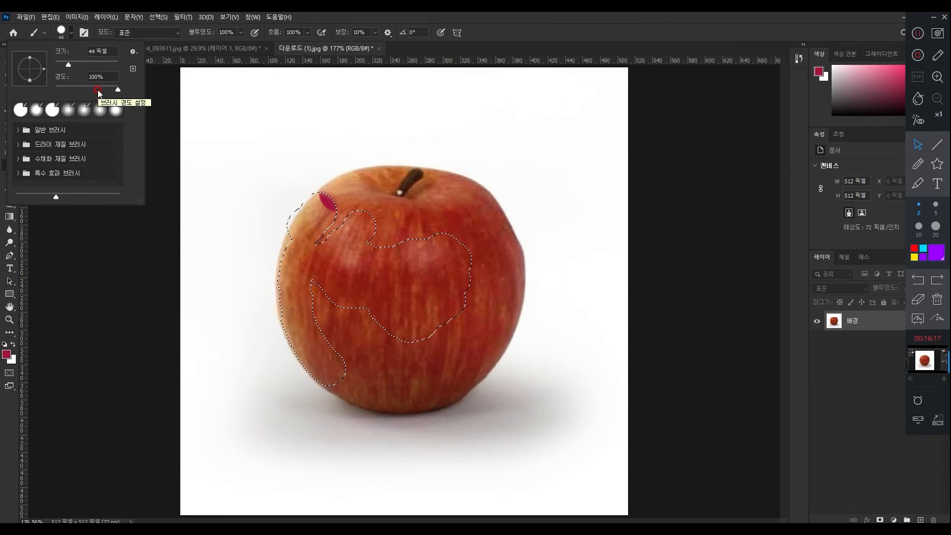
pyautogui.click(200, 37)
pyautogui.click(240, 32)
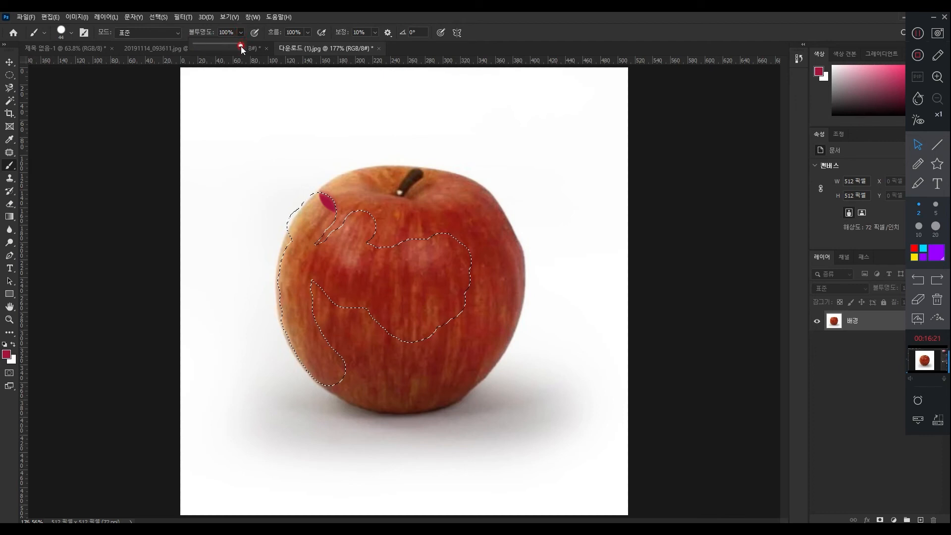
# Deselect, enter Quick Mask mode, and paint a patch of overlapping dabs in the middle of the apple at 100% opacity
pyautogui.click(11, 63)
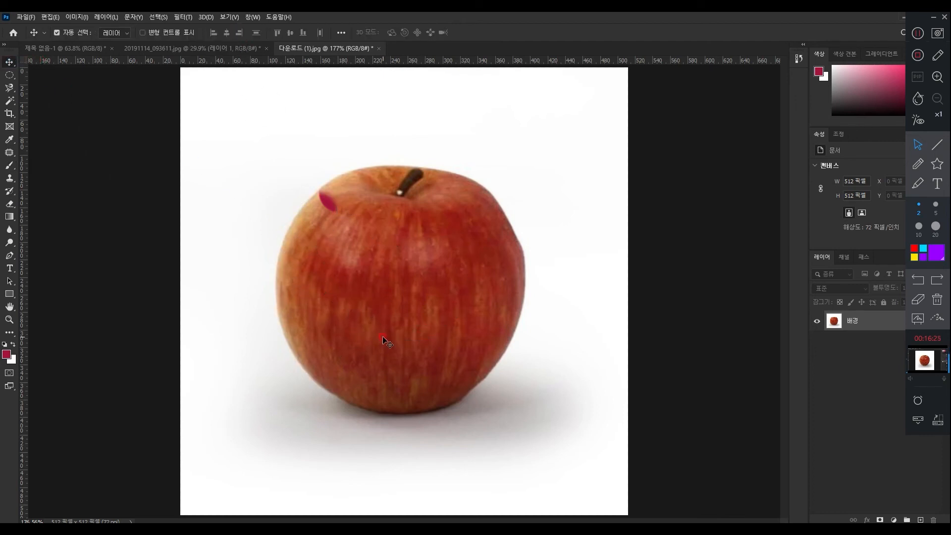
pyautogui.press('d')
pyautogui.press('q')
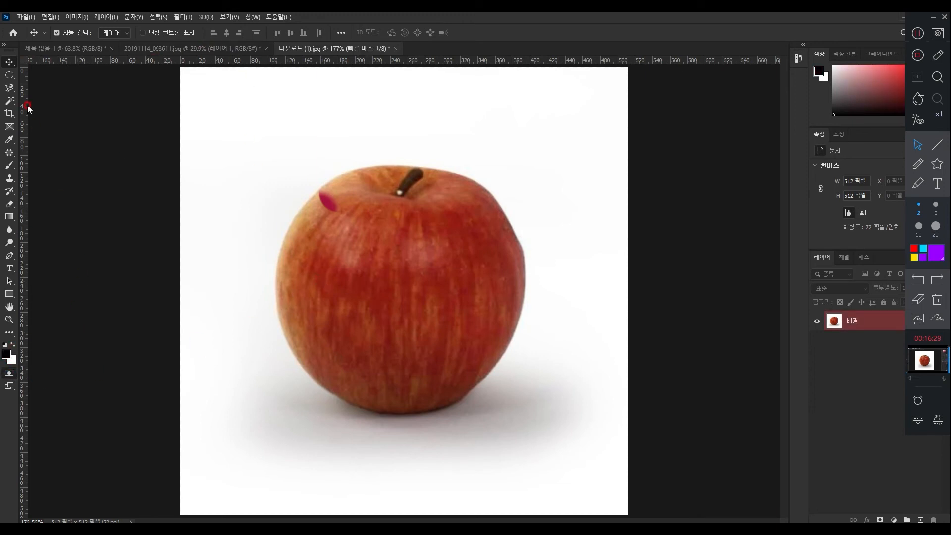
pyautogui.click(10, 165)
pyautogui.click(384, 270)
pyautogui.click(406, 295)
pyautogui.click(427, 318)
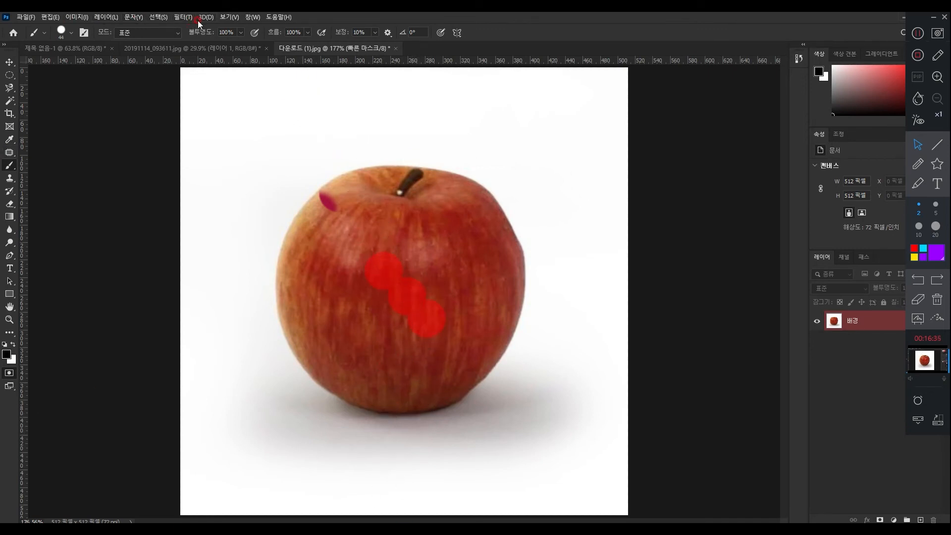
pyautogui.click(231, 33)
pyautogui.moveTo(416, 286)
pyautogui.mouseDown()
pyautogui.moveTo(405, 251)
pyautogui.moveTo(391, 254)
pyautogui.moveTo(423, 260)
pyautogui.moveTo(432, 253)
pyautogui.moveTo(416, 246)
pyautogui.moveTo(439, 249)
pyautogui.moveTo(447, 307)
pyautogui.moveTo(366, 299)
pyautogui.mouseUp()
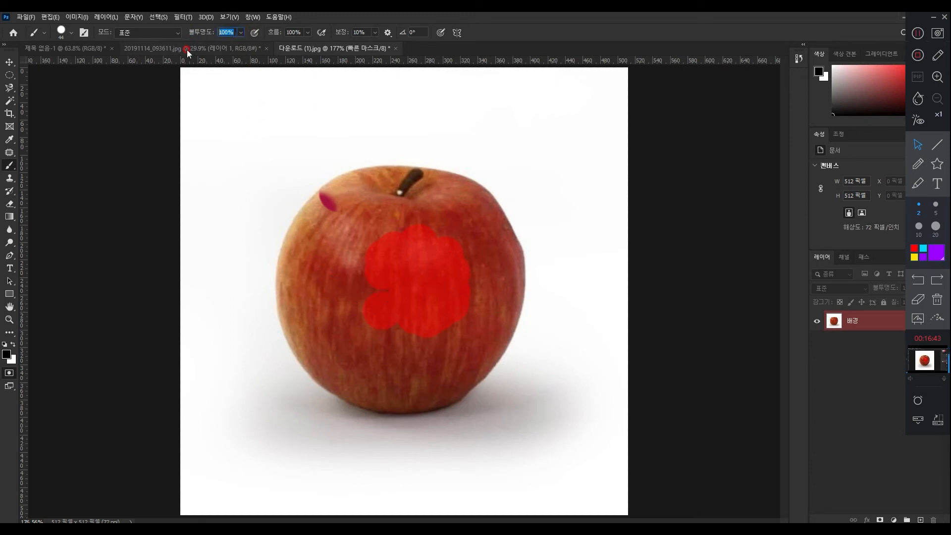
# Set the Brush opacity to 40%, paint translucent mask dabs on the apple's left half, and undo the dab outside the apple
pyautogui.write('40')
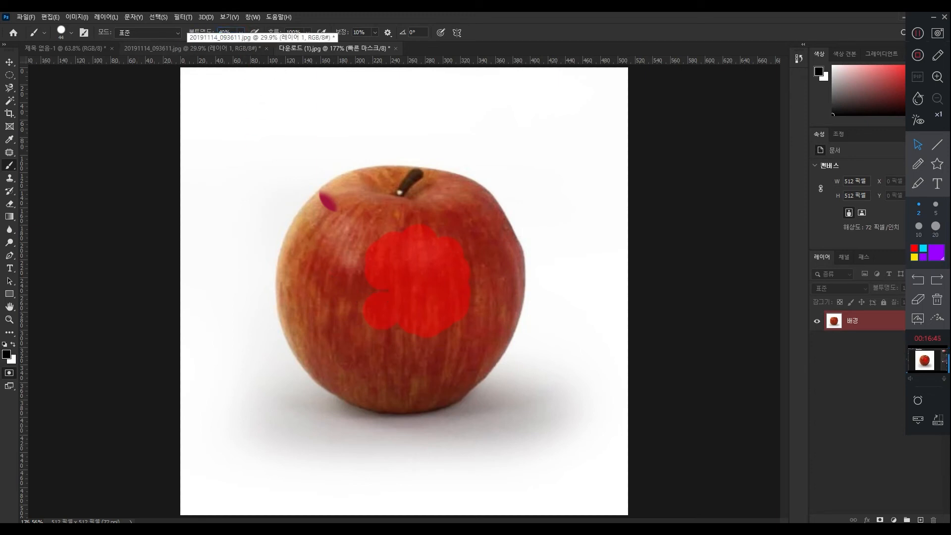
pyautogui.click(320, 287)
pyautogui.click(341, 320)
pyautogui.click(346, 290)
pyautogui.click(335, 235)
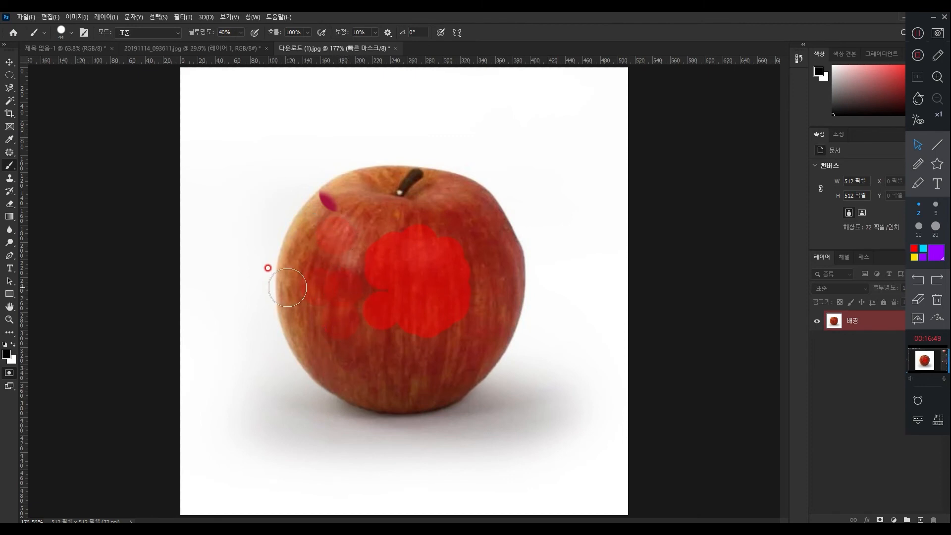
pyautogui.click(229, 307)
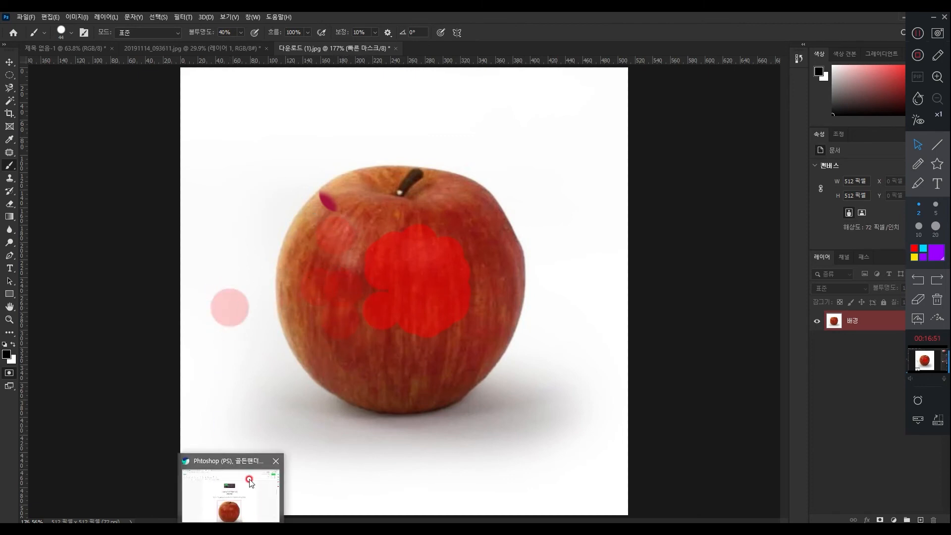
pyautogui.hotkey('ctrl', 'z')
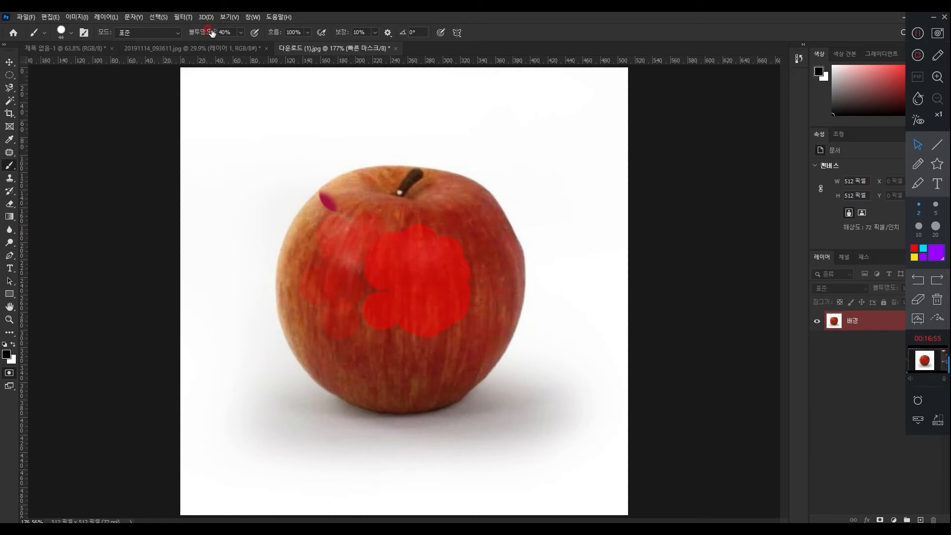
# Set the Brush opacity to 100% and extend the mask patch toward the apple's upper right and lower part
pyautogui.moveTo(229, 33); pyautogui.dragTo(209, 41)
pyautogui.write('100')
pyautogui.moveTo(472, 296)
pyautogui.mouseDown()
pyautogui.moveTo(461, 225)
pyautogui.moveTo(472, 207)
pyautogui.mouseUp()
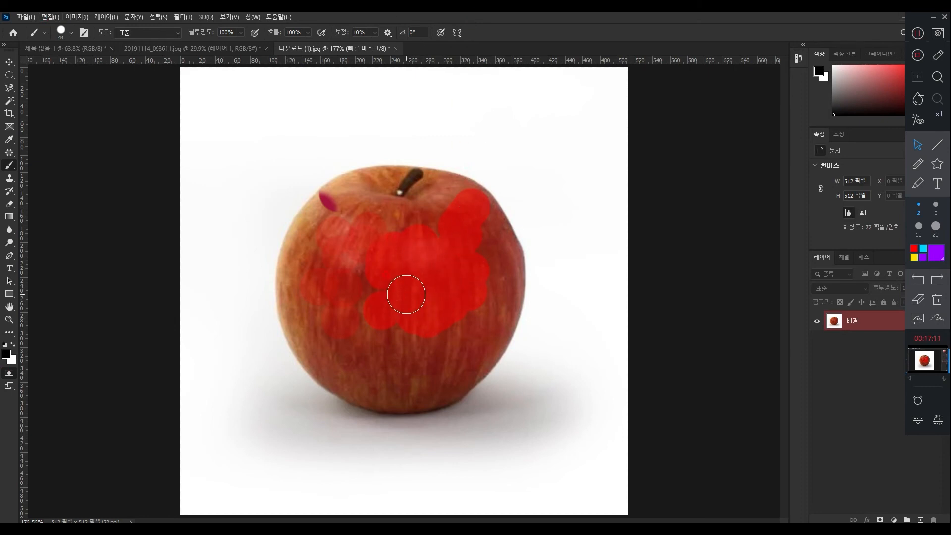
pyautogui.moveTo(407, 295)
pyautogui.mouseDown()
pyautogui.moveTo(416, 344)
pyautogui.moveTo(387, 361)
pyautogui.moveTo(374, 325)
pyautogui.moveTo(428, 319)
pyautogui.moveTo(454, 341)
pyautogui.mouseUp()
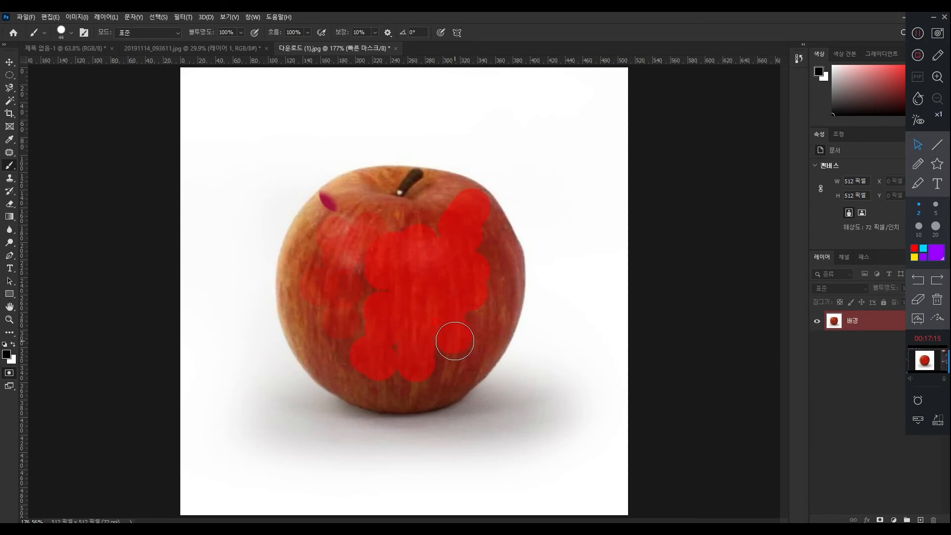
# Leave Quick Mask mode, set its options to show color over masked areas (마스크 영역), and deselect
pyautogui.doubleClick(8, 375)
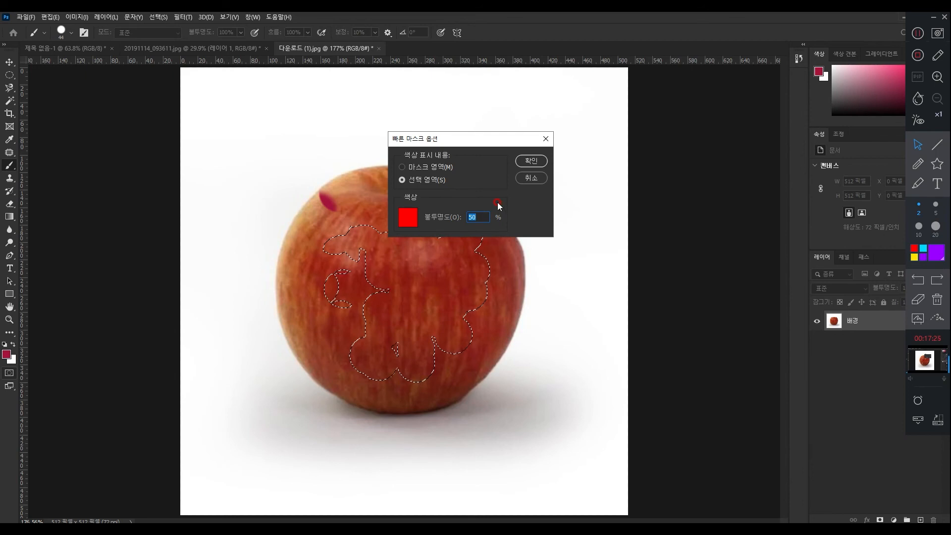
pyautogui.click(448, 171)
pyautogui.click(432, 180)
pyautogui.click(530, 160)
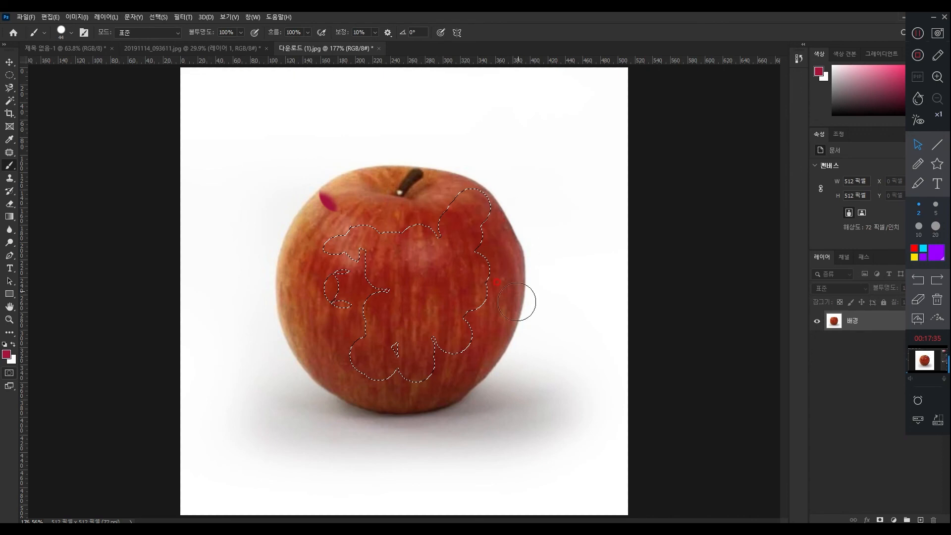
pyautogui.hotkey('ctrl', 'd')
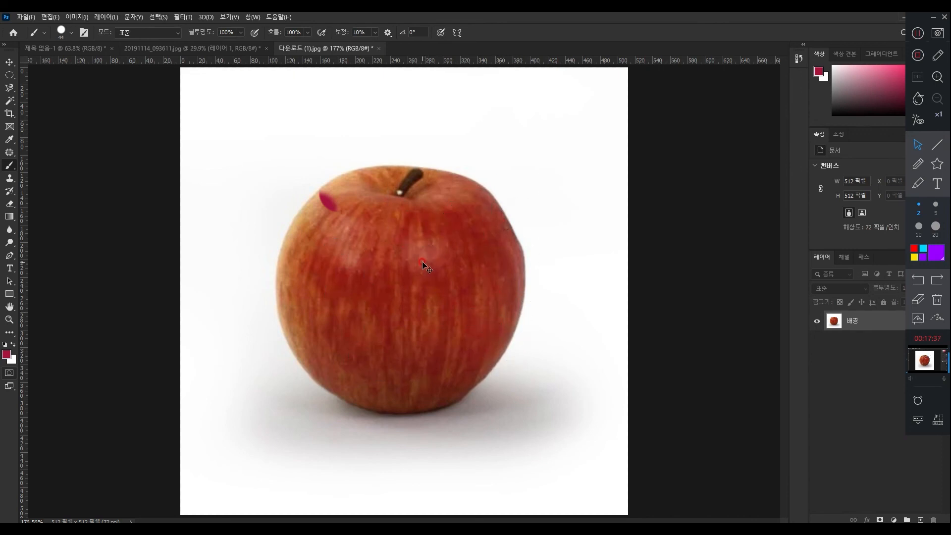
pyautogui.click(383, 259)
pyautogui.click(355, 278)
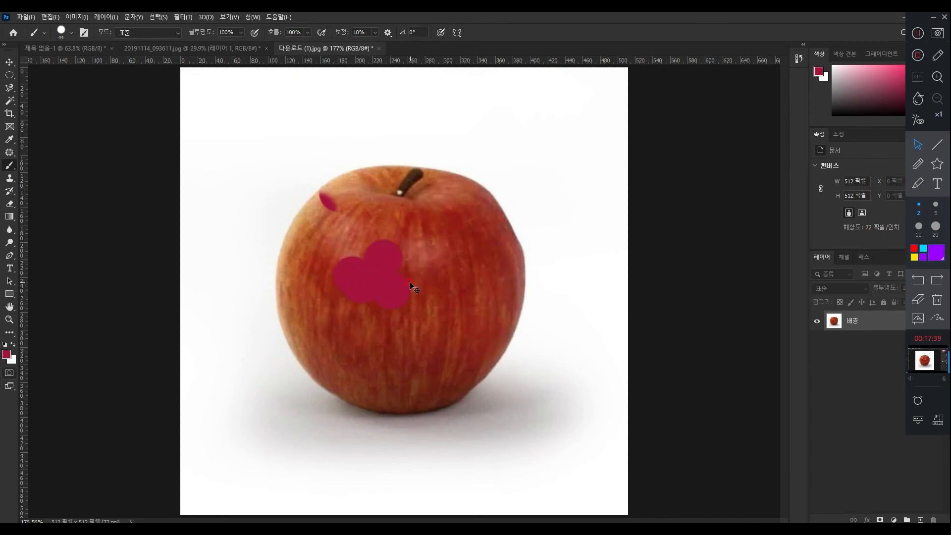
pyautogui.hotkey('ctrl', 'z')
pyautogui.hotkey('ctrl', 'z')
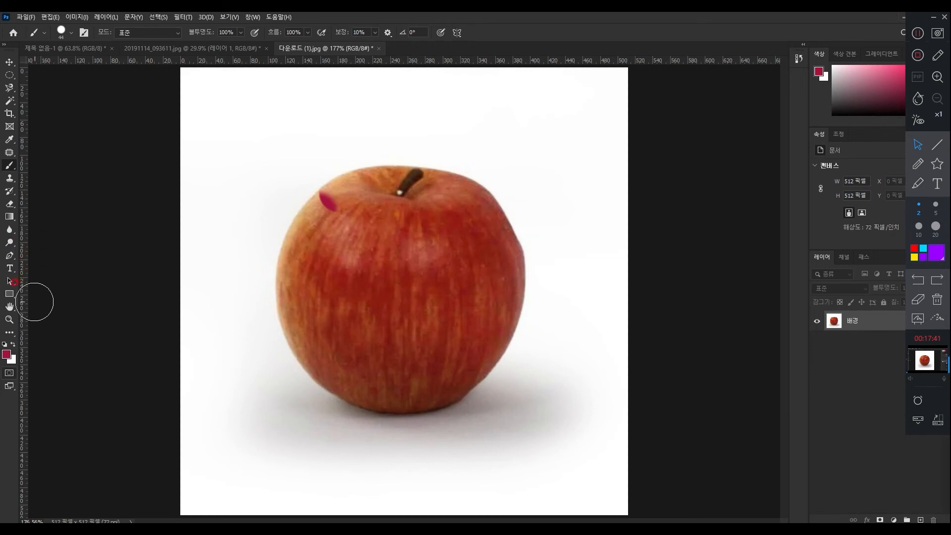
# Enter Quick Mask mode and paint a solid patch of overlapping dabs over the middle of the apple
pyautogui.click(9, 372)
pyautogui.click(416, 229)
pyautogui.click(410, 272)
pyautogui.click(381, 280)
pyautogui.click(361, 273)
pyautogui.click(346, 310)
pyautogui.click(372, 334)
pyautogui.click(410, 335)
pyautogui.moveTo(439, 305)
pyautogui.mouseDown()
pyautogui.moveTo(344, 292)
pyautogui.moveTo(381, 299)
pyautogui.moveTo(412, 278)
pyautogui.moveTo(416, 302)
pyautogui.moveTo(445, 306)
pyautogui.moveTo(405, 261)
pyautogui.moveTo(404, 309)
pyautogui.moveTo(430, 304)
pyautogui.mouseUp()
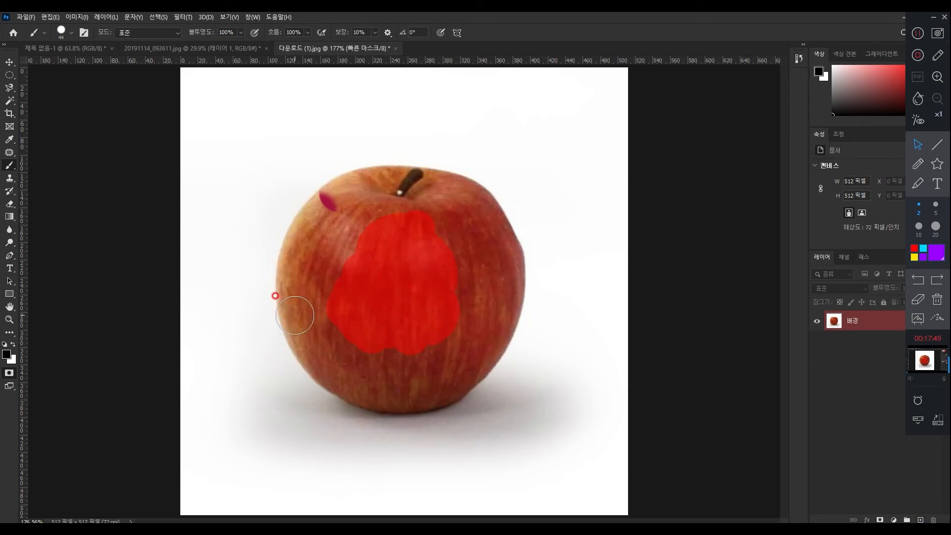
# Convert the painted mask to a selection and add a new empty layer above 배경
pyautogui.press('q')
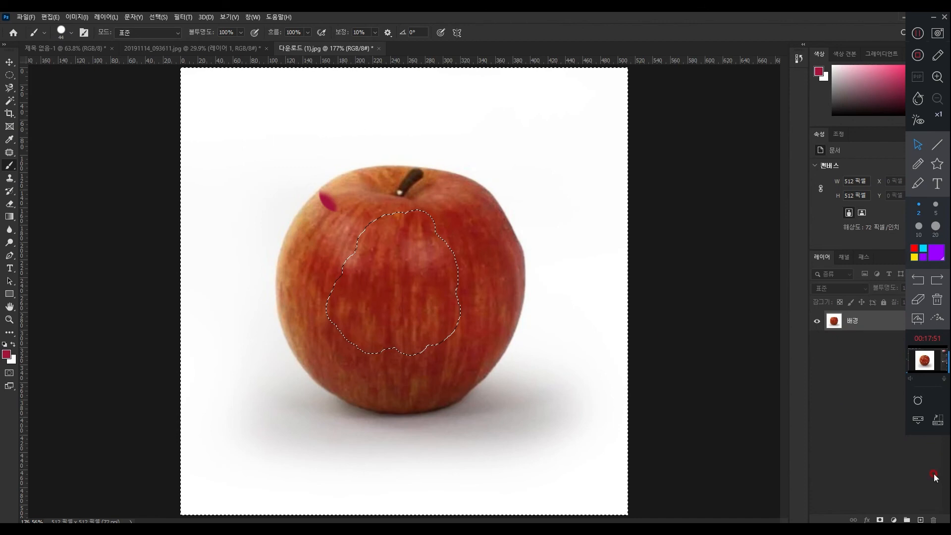
pyautogui.click(920, 520)
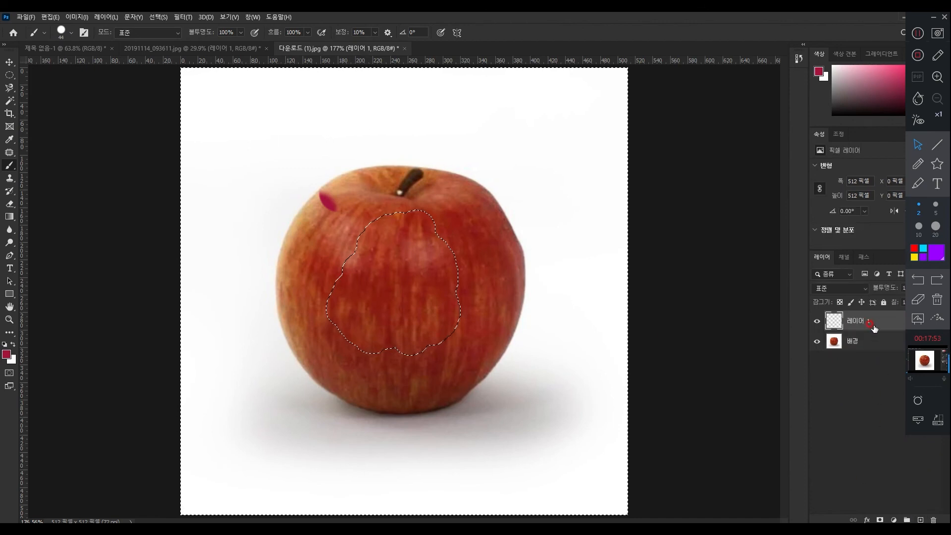
# Hide the 배경 layer and set the Quick Mask options to show color over selected areas (선택 영역)
pyautogui.click(817, 341)
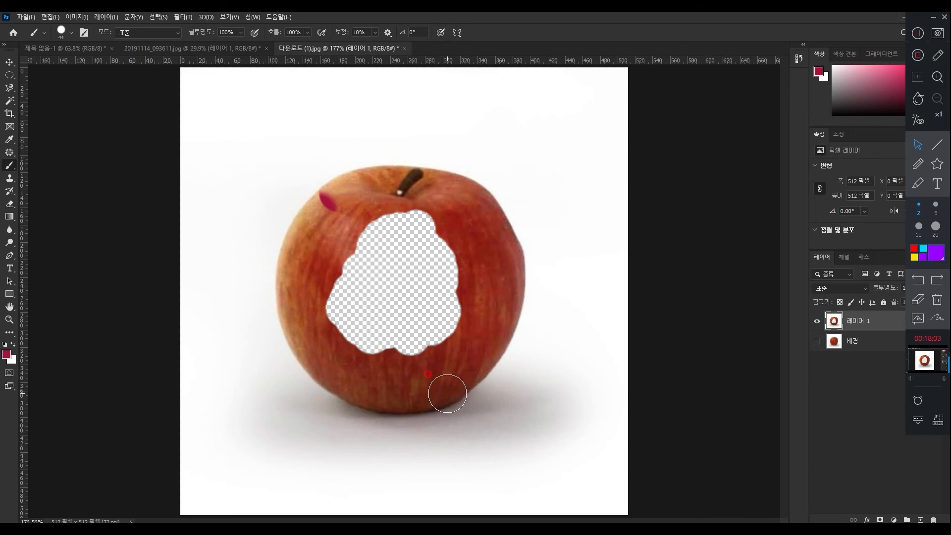
pyautogui.doubleClick(16, 374)
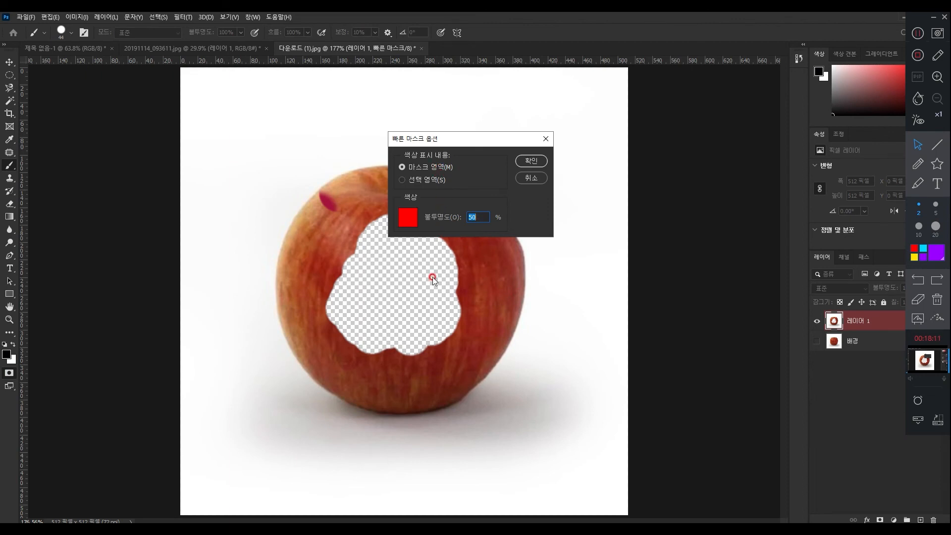
pyautogui.click(439, 180)
pyautogui.click(526, 165)
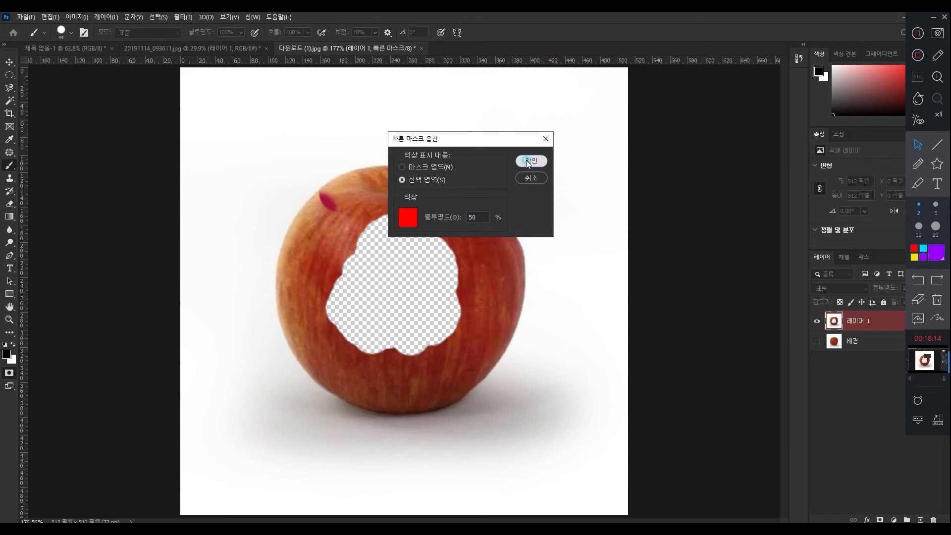
# Show the 배경 layer again and delete 레이어 1
pyautogui.click(817, 342)
pyautogui.click(848, 320)
pyautogui.press('Delete')
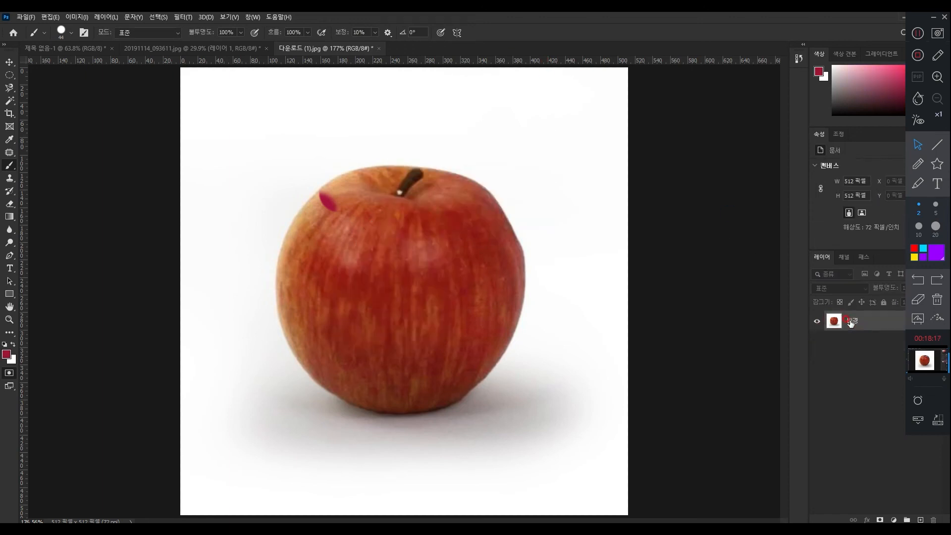
pyautogui.moveTo(391, 273)
pyautogui.mouseDown()
pyautogui.moveTo(418, 281)
pyautogui.moveTo(378, 266)
pyautogui.mouseUp()
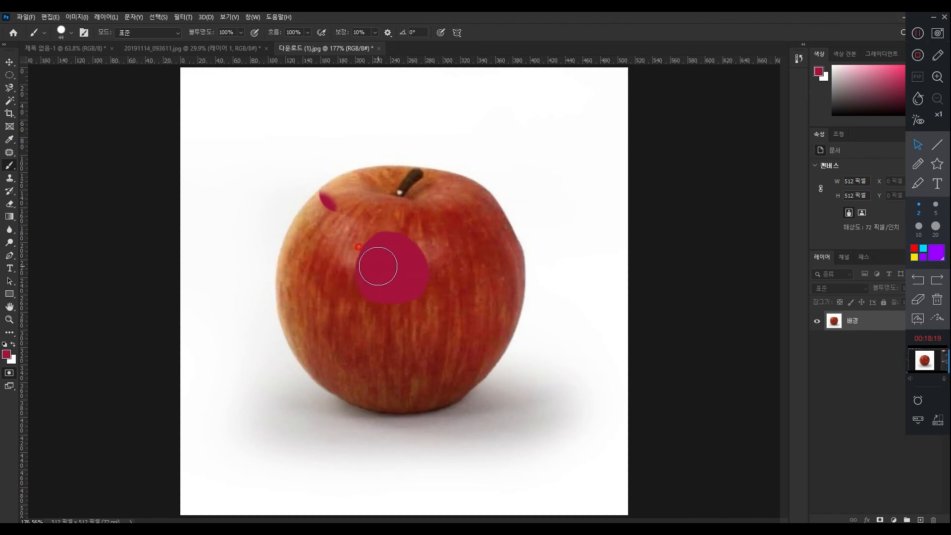
pyautogui.hotkey('ctrl', 'z')
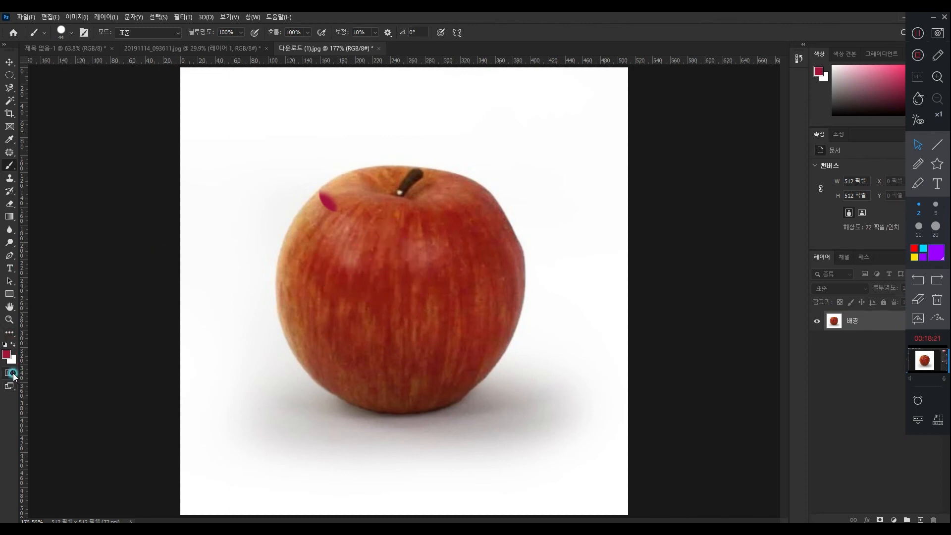
pyautogui.click(417, 259)
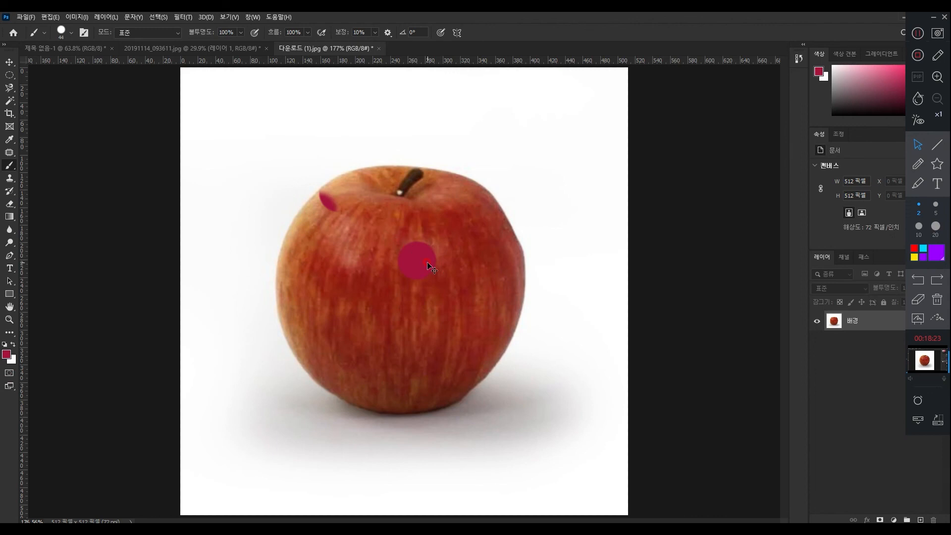
pyautogui.hotkey('ctrl', 'z')
# Enter Quick Mask mode and paint a red mask patch over the apple's middle and upper right
pyautogui.click(15, 374)
pyautogui.moveTo(366, 278)
pyautogui.mouseDown()
pyautogui.moveTo(391, 282)
pyautogui.moveTo(398, 299)
pyautogui.mouseUp()
pyautogui.moveTo(398, 253)
pyautogui.mouseDown()
pyautogui.moveTo(441, 254)
pyautogui.moveTo(410, 295)
pyautogui.moveTo(488, 263)
pyautogui.moveTo(463, 224)
pyautogui.moveTo(460, 244)
pyautogui.mouseUp()
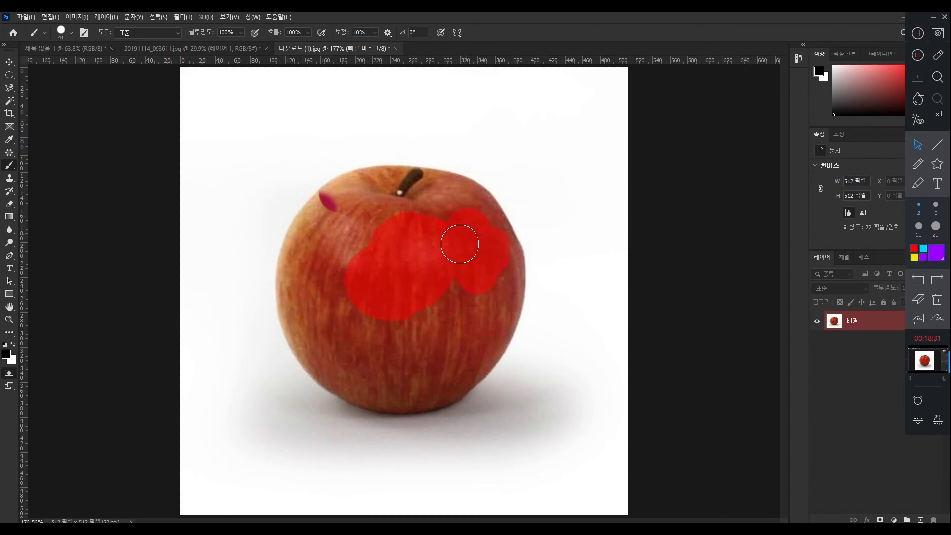
# Convert the mask to a selection and change the Quick Mask overlay color to a dark brown
pyautogui.doubleClick(9, 373)
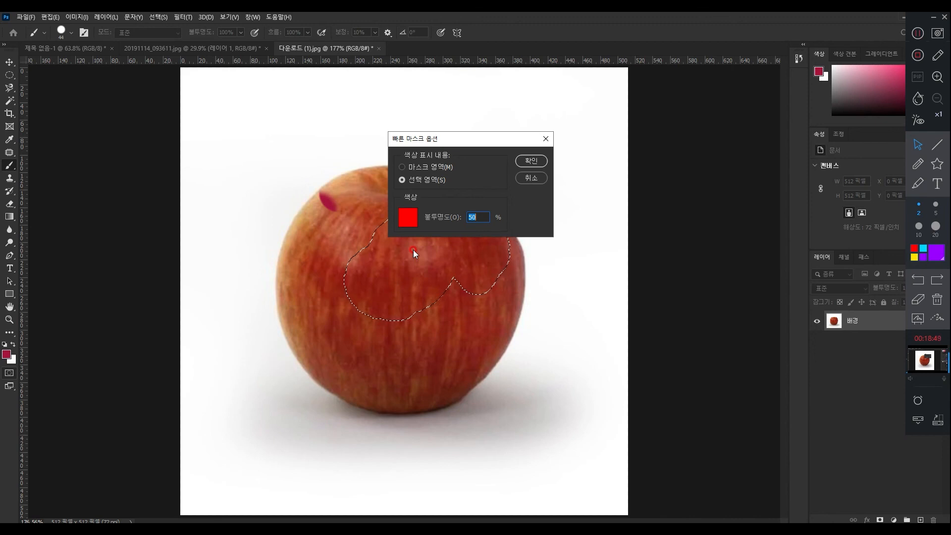
pyautogui.click(409, 217)
pyautogui.click(461, 136)
pyautogui.moveTo(458, 133)
pyautogui.mouseDown()
pyautogui.moveTo(441, 236)
pyautogui.moveTo(352, 218)
pyautogui.moveTo(357, 236)
pyautogui.mouseUp()
pyautogui.click(586, 128)
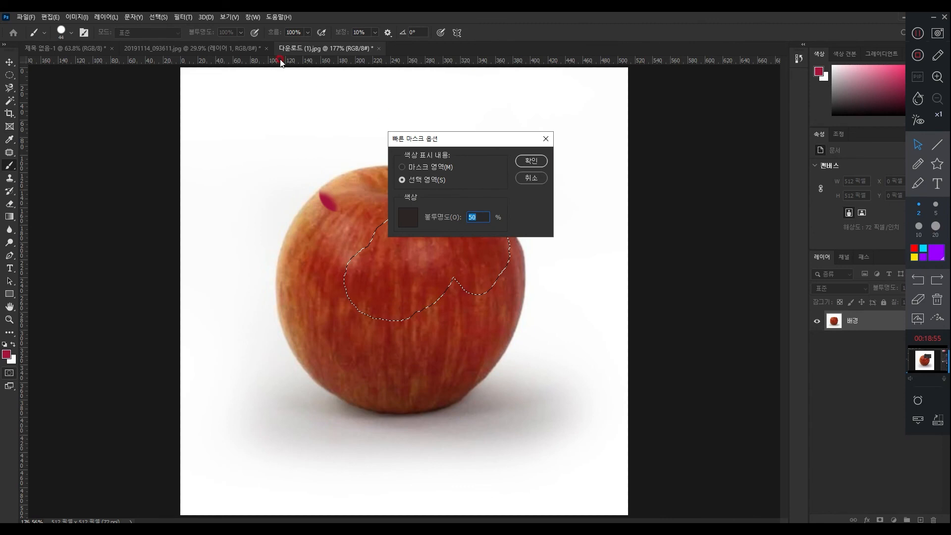
pyautogui.click(529, 161)
# Brush a magenta stroke across the selection's lower edge and deselect
pyautogui.moveTo(390, 294); pyautogui.dragTo(418, 321)
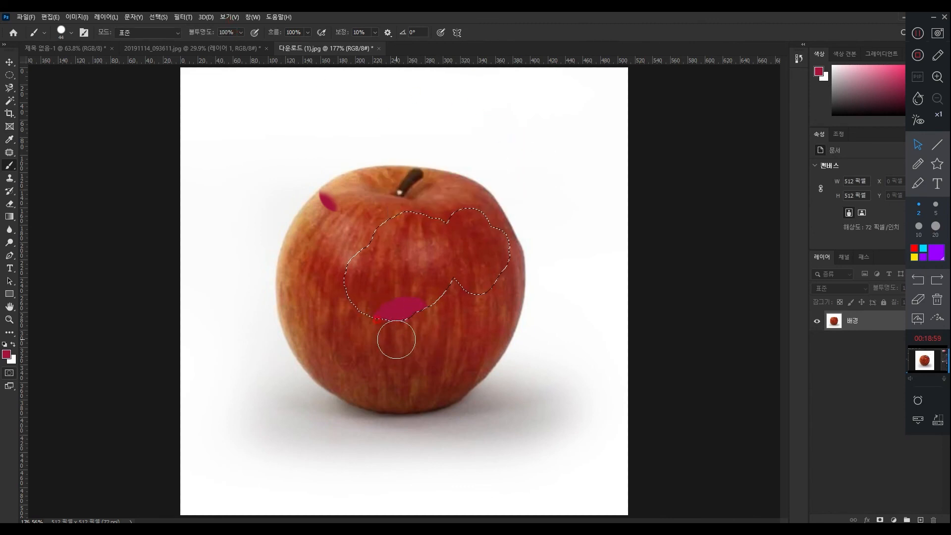
pyautogui.hotkey('ctrl', 'd')
# Enter Quick Mask mode, keeping its options, and paint a large dark mask patch over the apple's middle and left side
pyautogui.doubleClick(8, 375)
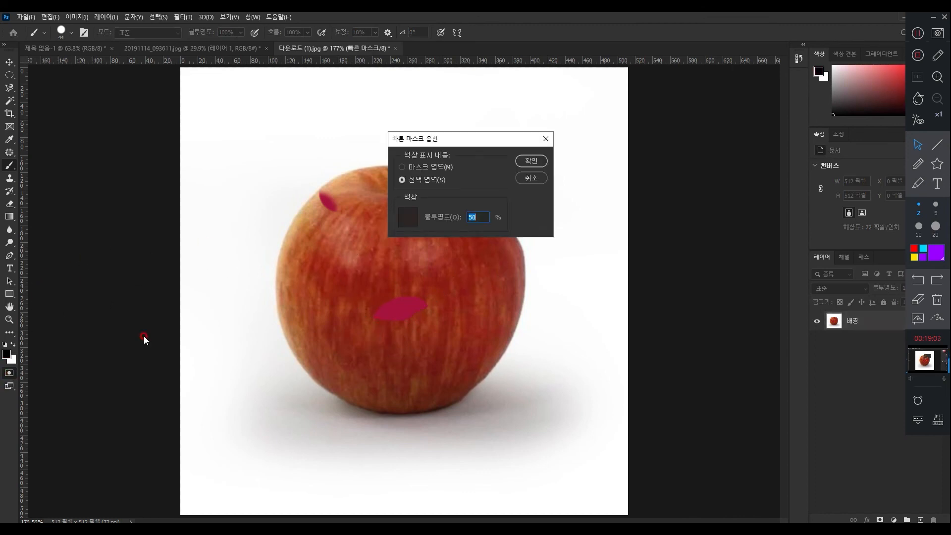
pyautogui.click(526, 168)
pyautogui.moveTo(421, 255)
pyautogui.mouseDown()
pyautogui.moveTo(402, 280)
pyautogui.moveTo(466, 239)
pyautogui.moveTo(385, 319)
pyautogui.moveTo(414, 304)
pyautogui.moveTo(418, 262)
pyautogui.mouseUp()
pyautogui.moveTo(346, 280)
pyautogui.mouseDown()
pyautogui.moveTo(386, 255)
pyautogui.moveTo(381, 274)
pyautogui.mouseUp()
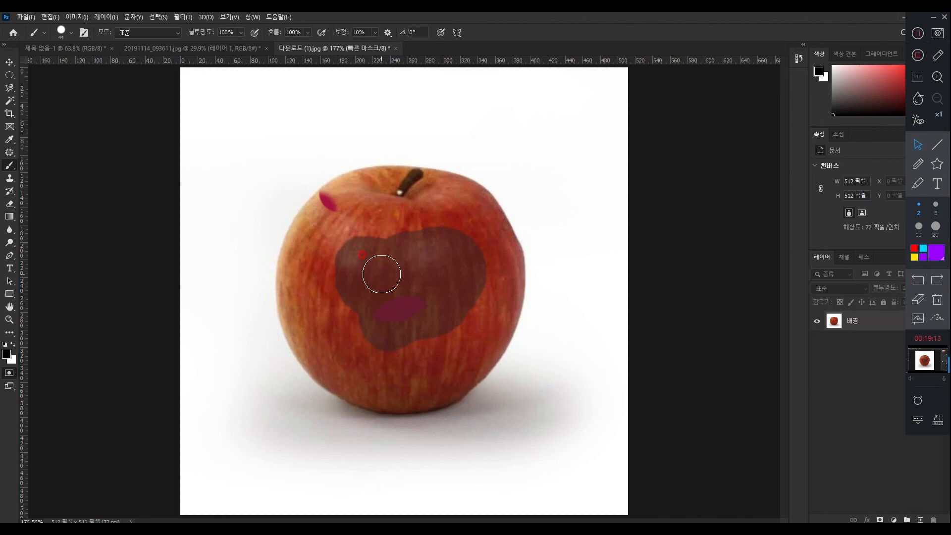
pyautogui.moveTo(381, 274)
pyautogui.mouseDown()
pyautogui.moveTo(363, 261)
pyautogui.moveTo(365, 235)
pyautogui.moveTo(426, 282)
pyautogui.mouseUp()
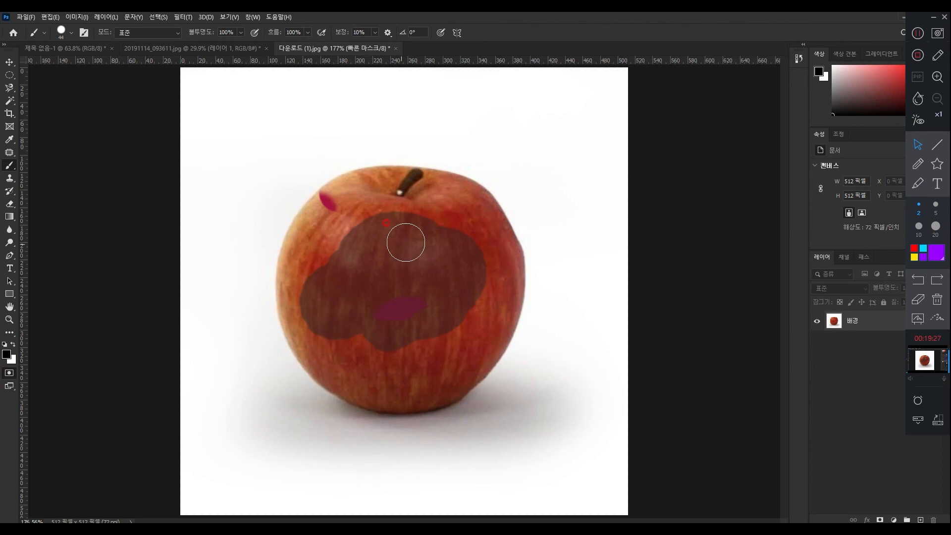
pyautogui.moveTo(357, 251)
pyautogui.mouseDown()
pyautogui.moveTo(367, 229)
pyautogui.moveTo(345, 238)
pyautogui.mouseUp()
pyautogui.moveTo(345, 216)
pyautogui.mouseDown()
pyautogui.moveTo(341, 261)
pyautogui.moveTo(332, 264)
pyautogui.moveTo(327, 248)
pyautogui.moveTo(320, 275)
pyautogui.mouseUp()
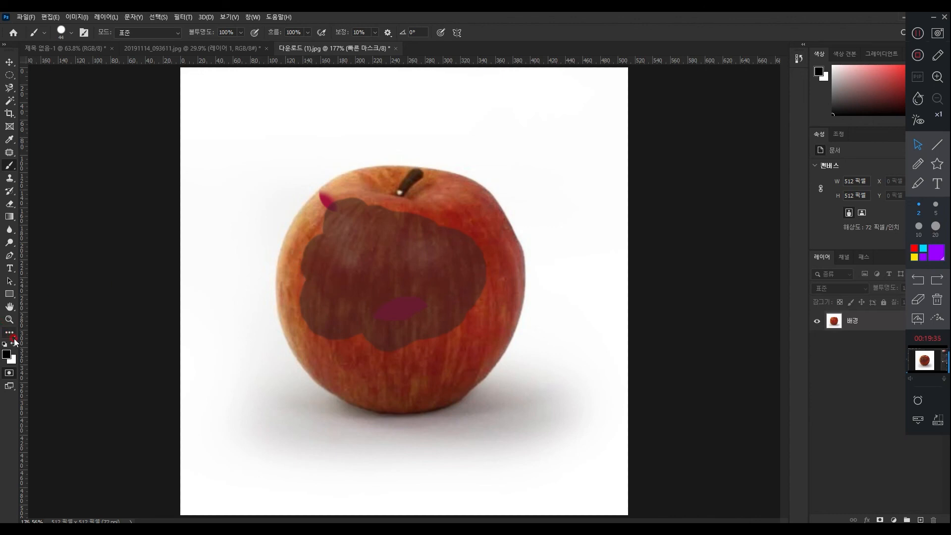
# Erase the mask patch's upper and right edges with white, and repaint part of its right side with black
pyautogui.moveTo(350, 202)
pyautogui.mouseDown()
pyautogui.moveTo(332, 214)
pyautogui.moveTo(394, 197)
pyautogui.moveTo(329, 224)
pyautogui.moveTo(414, 208)
pyautogui.moveTo(412, 222)
pyautogui.moveTo(451, 240)
pyautogui.moveTo(468, 263)
pyautogui.moveTo(478, 321)
pyautogui.moveTo(444, 356)
pyautogui.mouseUp()
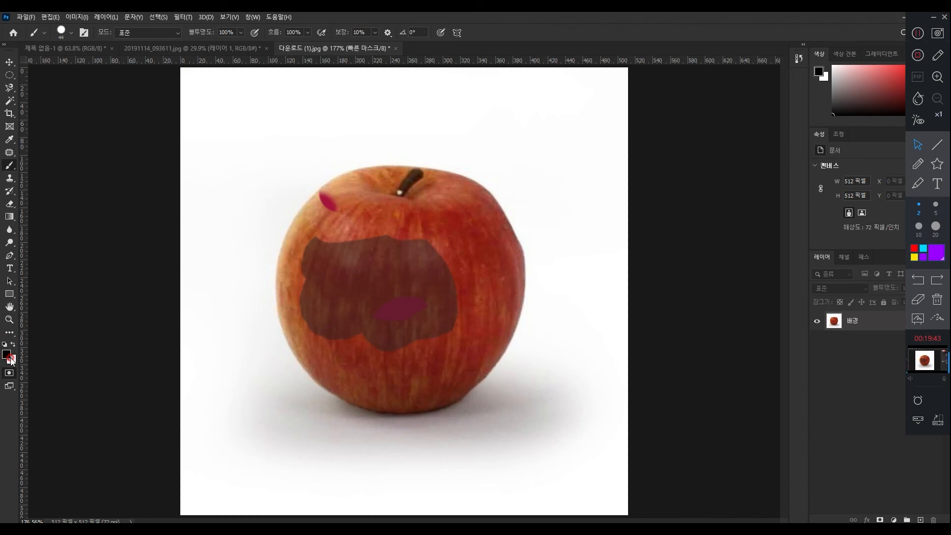
pyautogui.moveTo(441, 251)
pyautogui.mouseDown()
pyautogui.moveTo(452, 232)
pyautogui.moveTo(466, 263)
pyautogui.mouseUp()
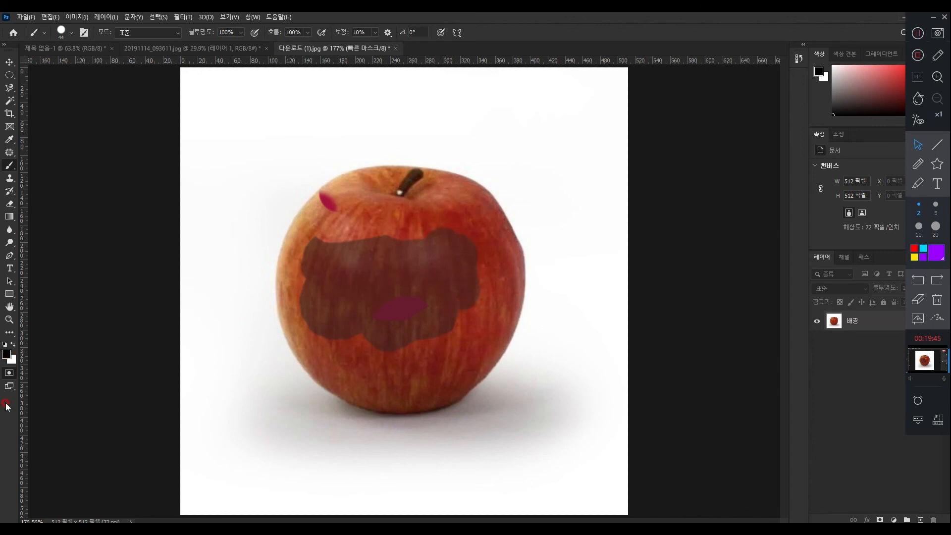
# Leave Quick Mask mode, change the overlay color to red in its options, and re-enter Quick Mask mode
pyautogui.doubleClick(8, 372)
pyautogui.click(406, 272)
pyautogui.click(454, 137)
pyautogui.click(545, 127)
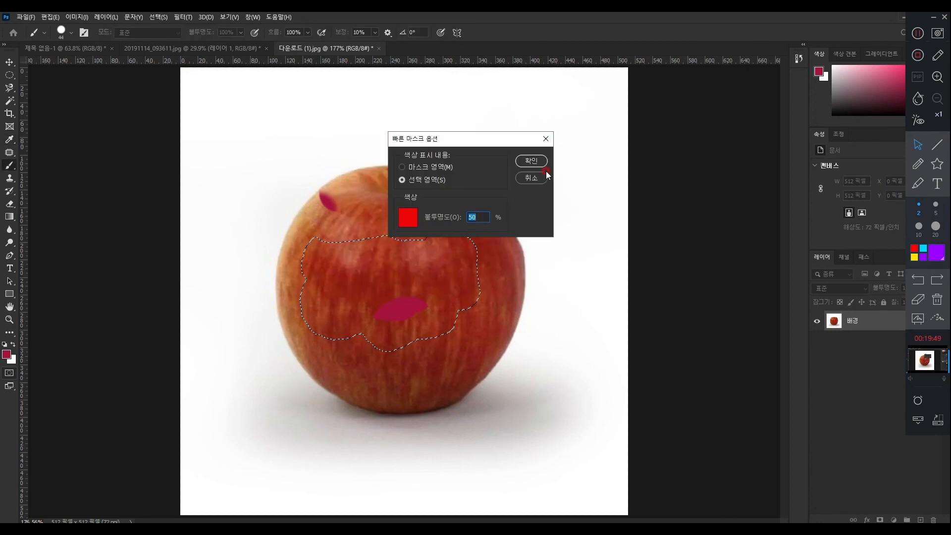
pyautogui.click(545, 163)
pyautogui.press('q')
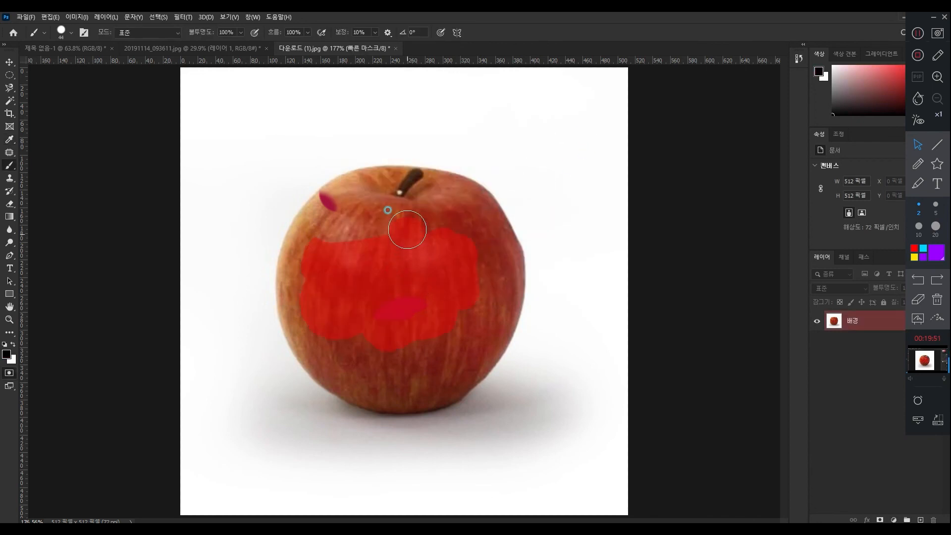
# Erase the red mask's upper and left parts with white, and repaint its upper middle with black
pyautogui.click(7, 354)
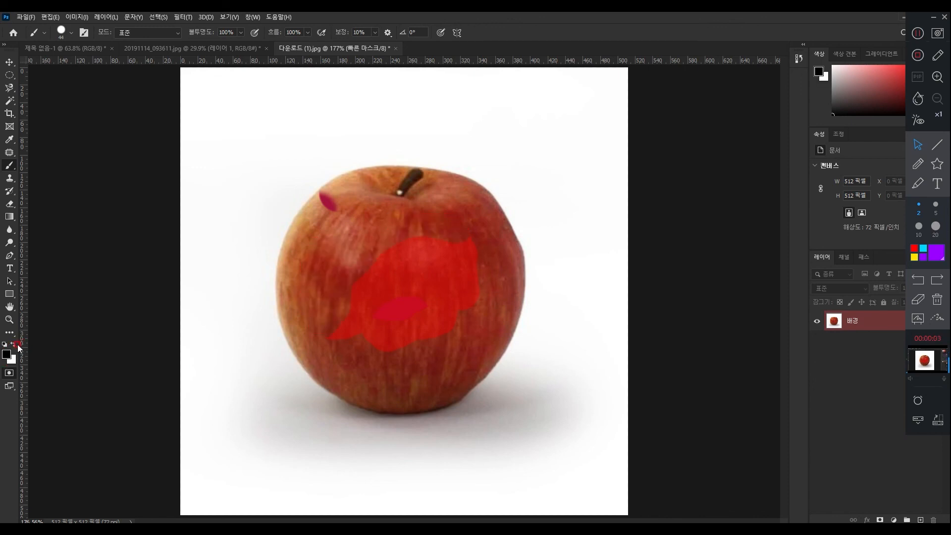
pyautogui.moveTo(461, 223)
pyautogui.mouseDown()
pyautogui.moveTo(390, 260)
pyautogui.moveTo(446, 236)
pyautogui.moveTo(469, 256)
pyautogui.mouseUp()
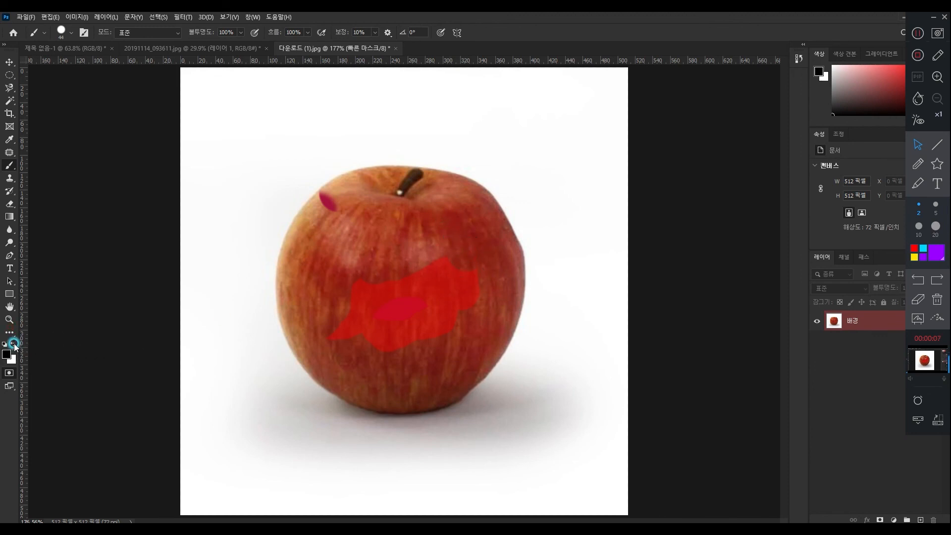
pyautogui.moveTo(403, 275)
pyautogui.mouseDown()
pyautogui.moveTo(398, 255)
pyautogui.moveTo(441, 282)
pyautogui.mouseUp()
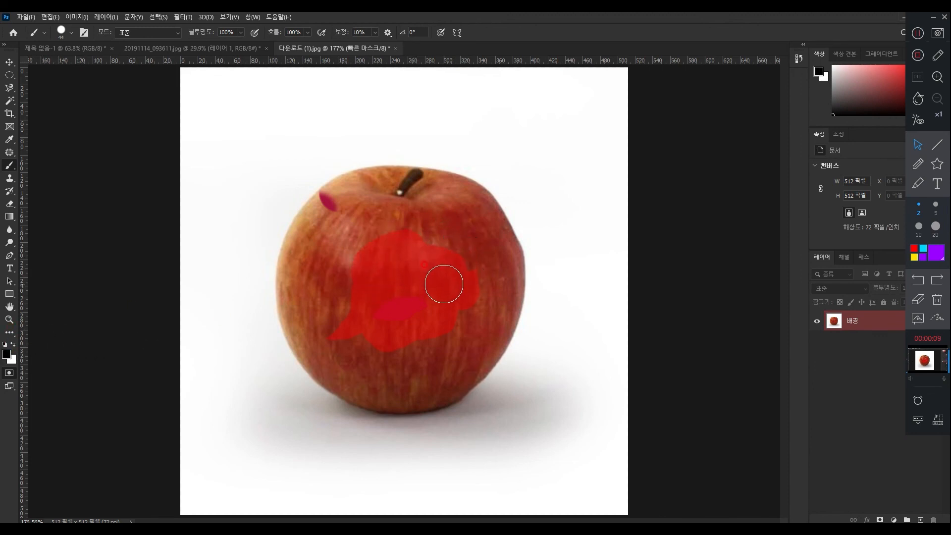
# Paint the word "Thank" in freehand mask lettering across the top of the image and start a second word near the apple's lower left
pyautogui.moveTo(227, 155)
pyautogui.mouseDown()
pyautogui.moveTo(293, 149)
pyautogui.moveTo(256, 196)
pyautogui.mouseUp()
pyautogui.moveTo(342, 142)
pyautogui.mouseDown()
pyautogui.moveTo(334, 196)
pyautogui.moveTo(362, 154)
pyautogui.moveTo(391, 201)
pyautogui.moveTo(450, 157)
pyautogui.moveTo(520, 164)
pyautogui.moveTo(537, 195)
pyautogui.mouseUp()
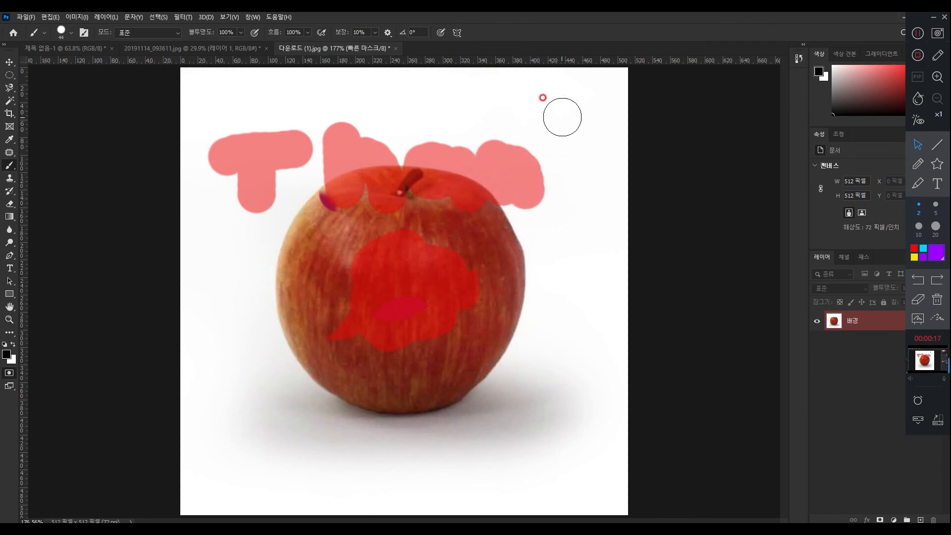
pyautogui.moveTo(562, 118); pyautogui.dragTo(590, 226)
pyautogui.moveTo(614, 134); pyautogui.dragTo(612, 174)
pyautogui.moveTo(219, 361); pyautogui.dragTo(260, 398)
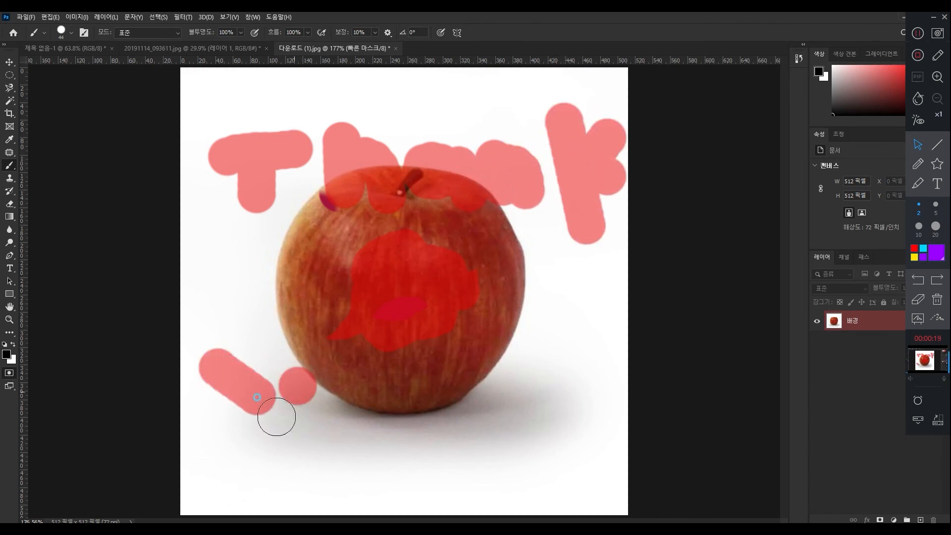